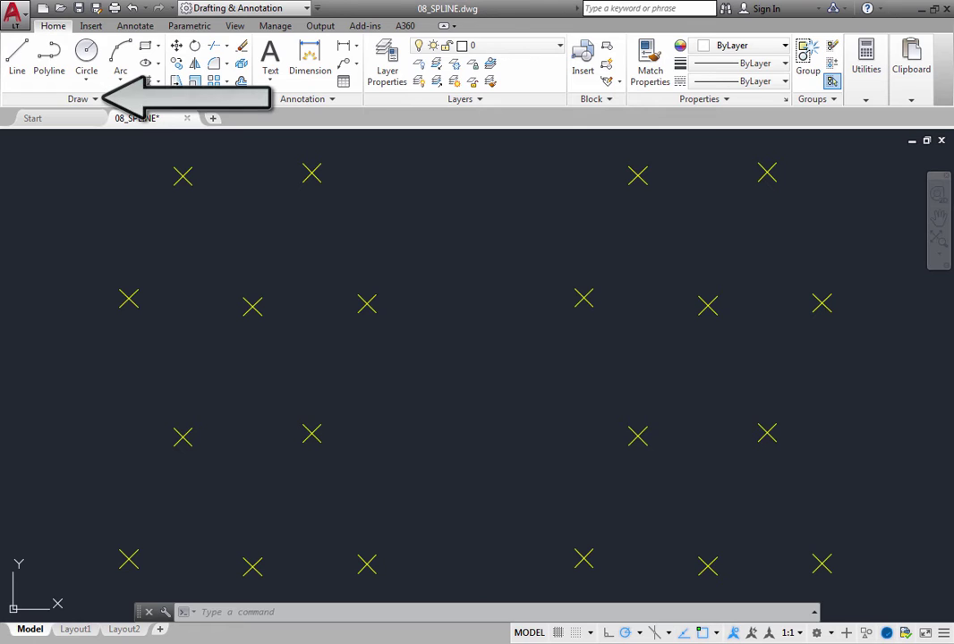
# - Start a Spline CV command with the creation method set to CV at degree 3
pyautogui.click(93, 100)
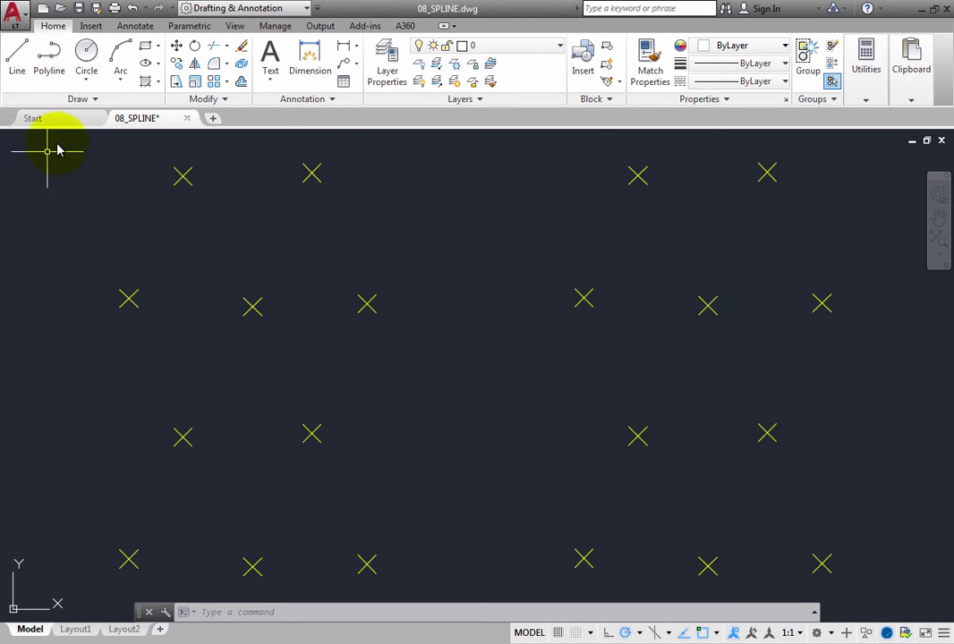
pyautogui.click(99, 100)
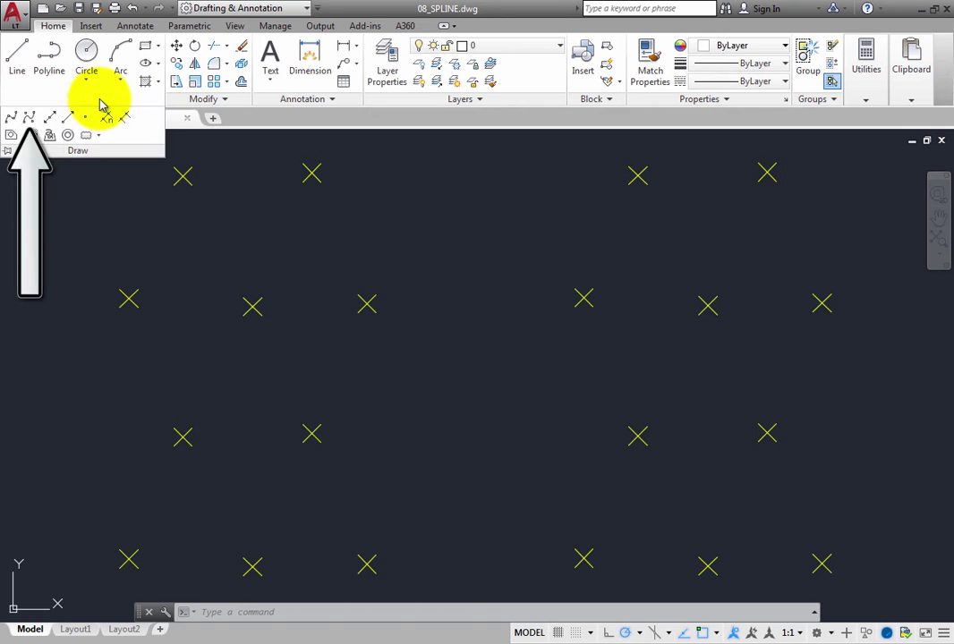
pyautogui.click(31, 119)
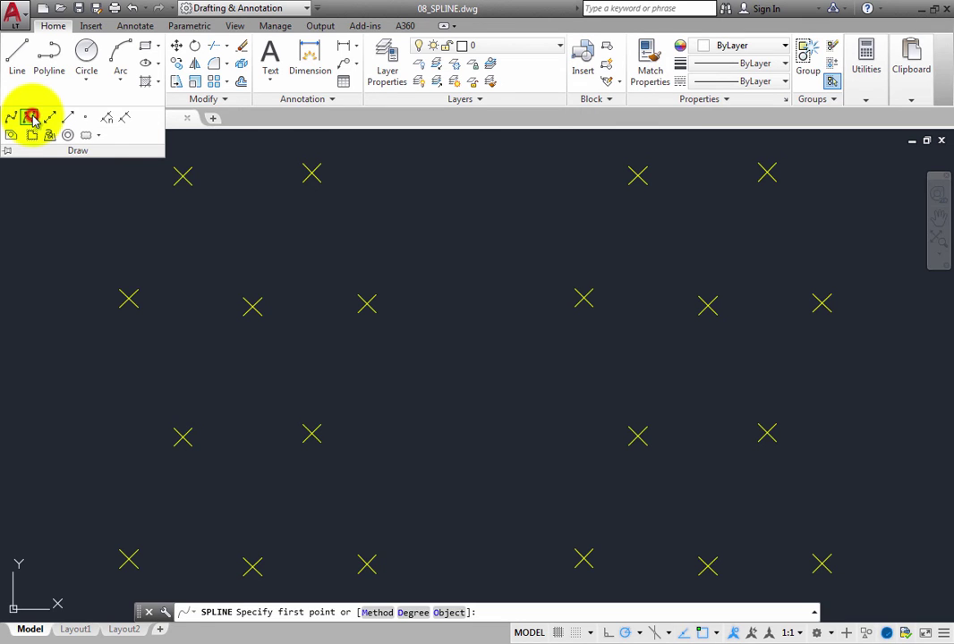
pyautogui.rightClick(59, 223)
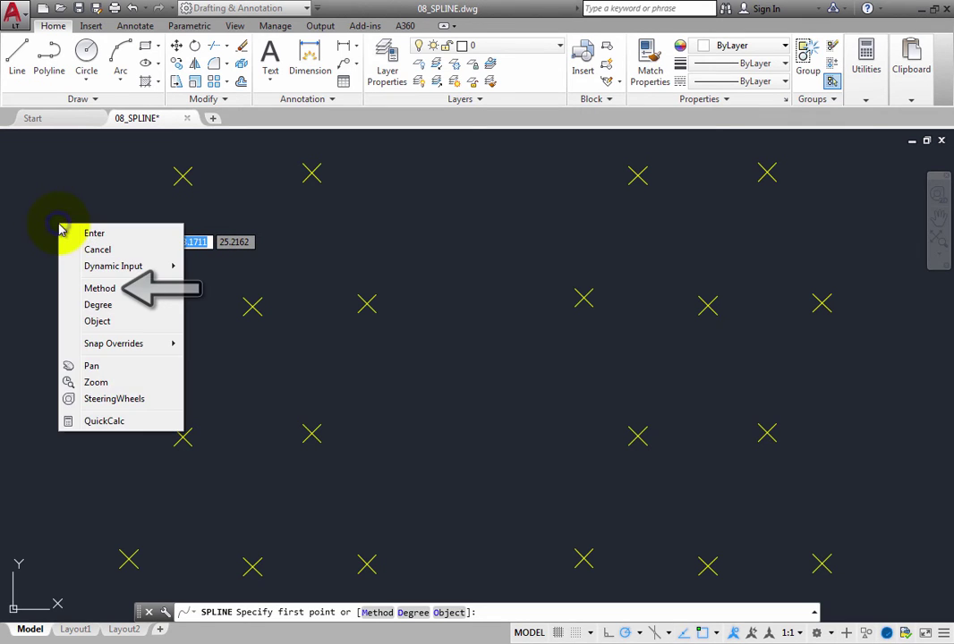
pyautogui.click(111, 289)
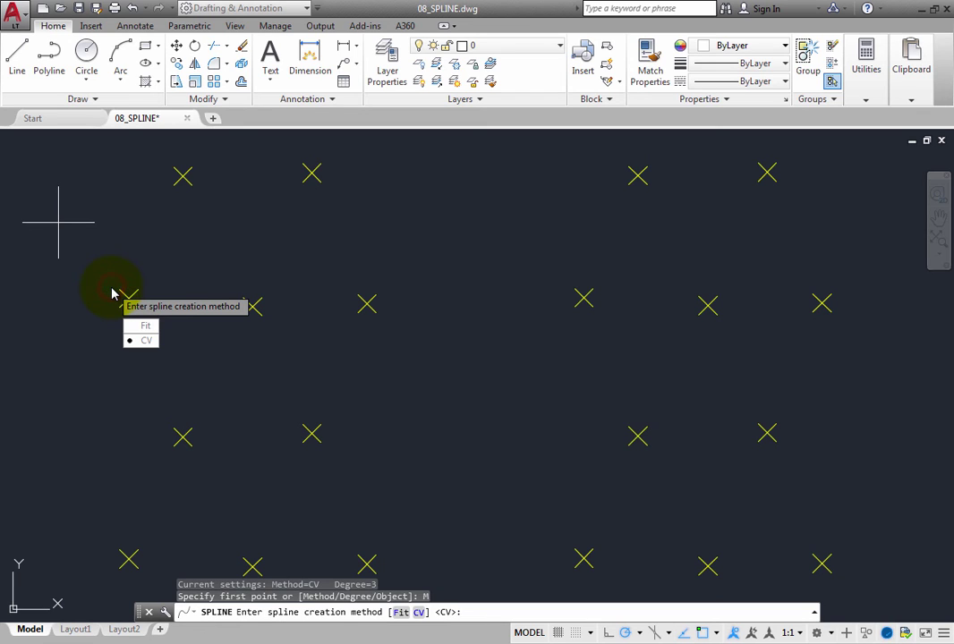
pyautogui.click(145, 341)
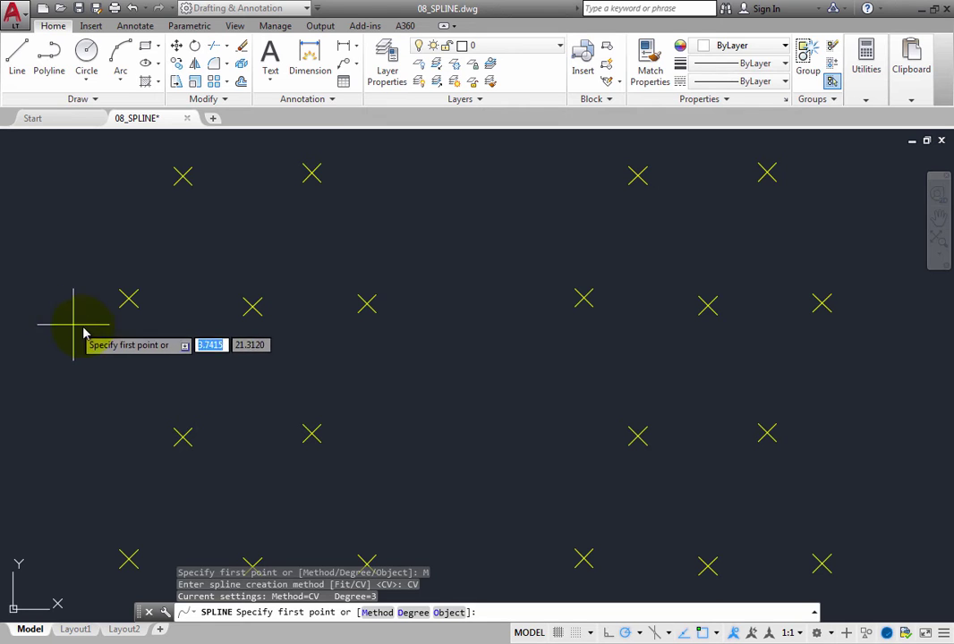
# - With Node snap on, draw an open CV spline zigzagging across the five lower-left node markers
pyautogui.click(717, 633)
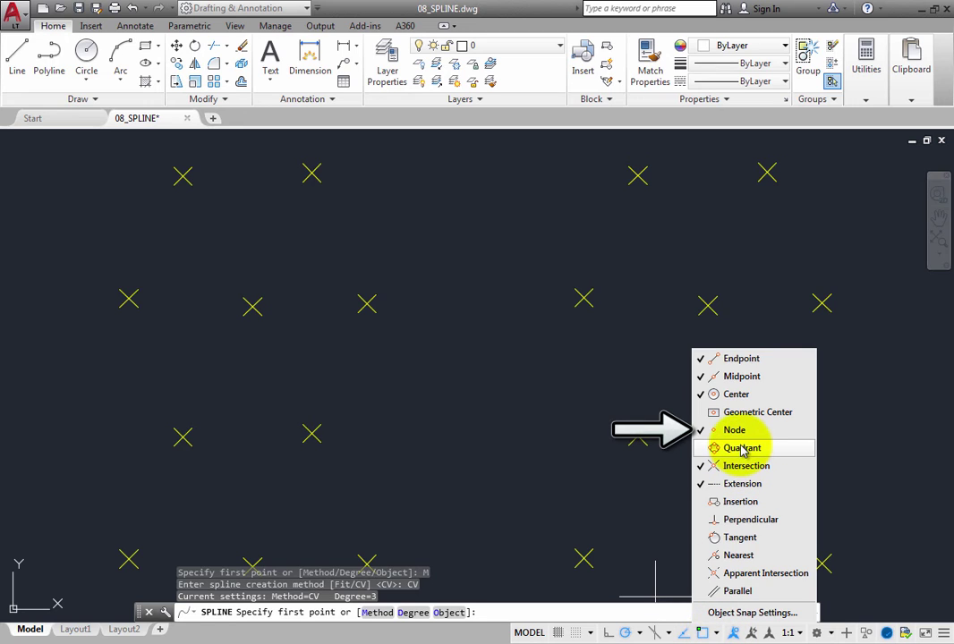
pyautogui.click(632, 483)
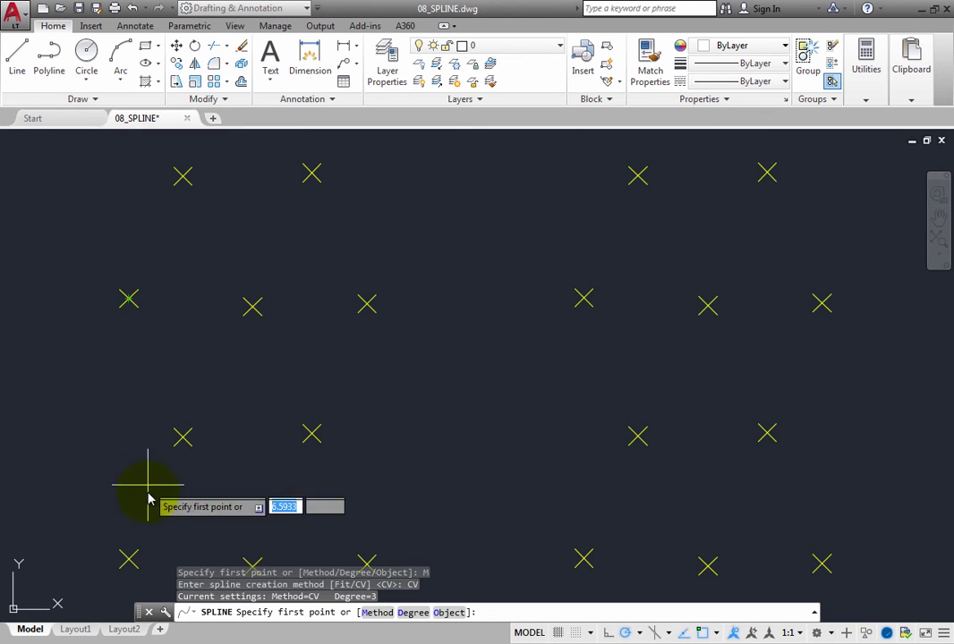
pyautogui.click(128, 561)
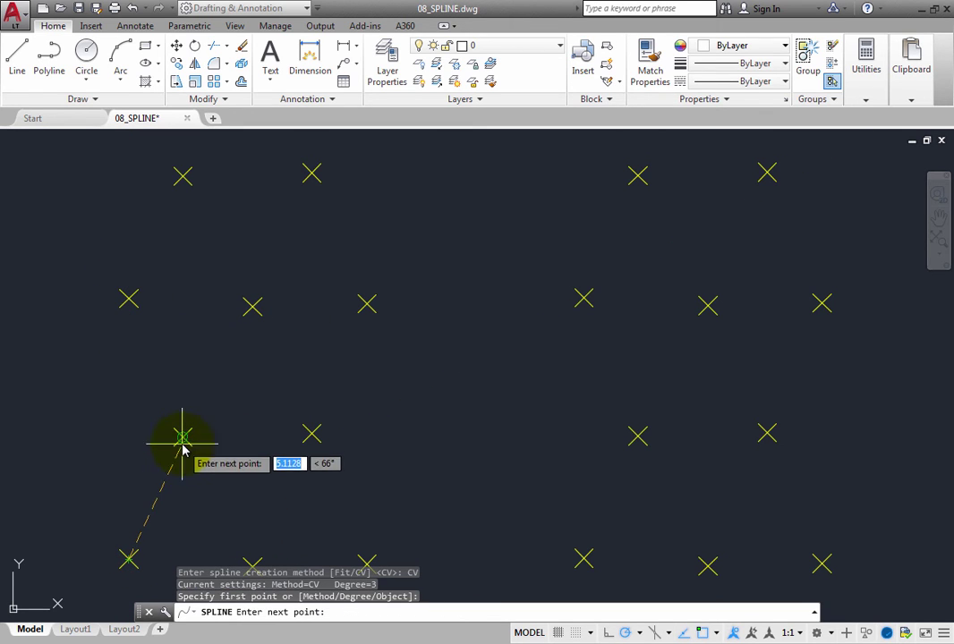
pyautogui.click(185, 445)
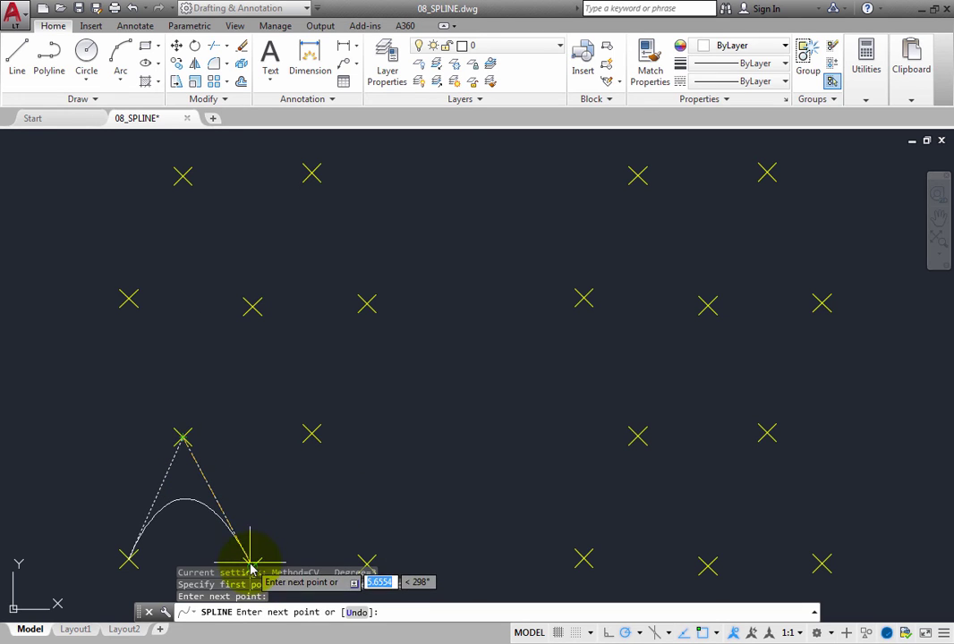
pyautogui.click(252, 562)
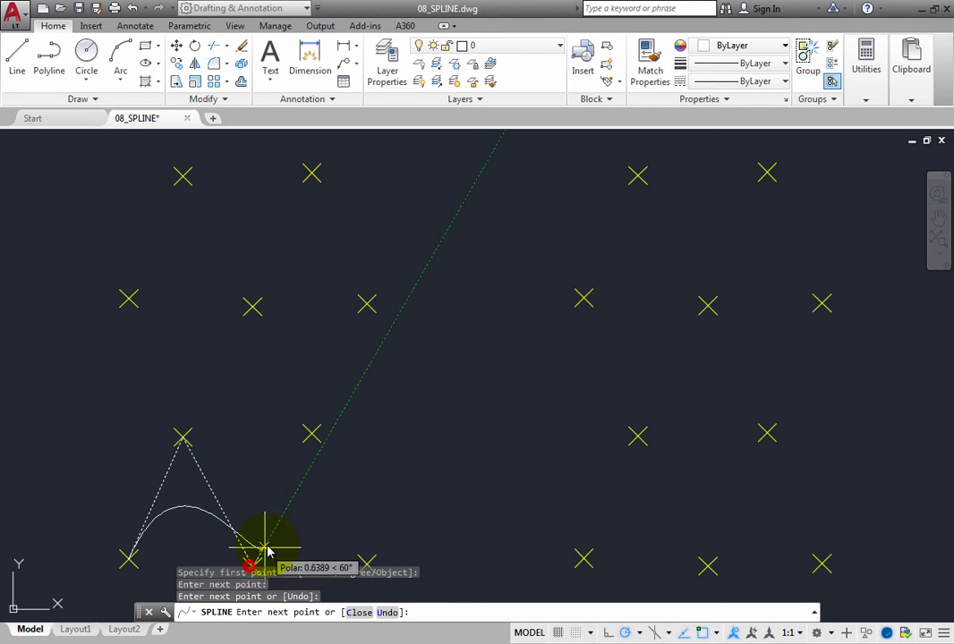
pyautogui.click(312, 438)
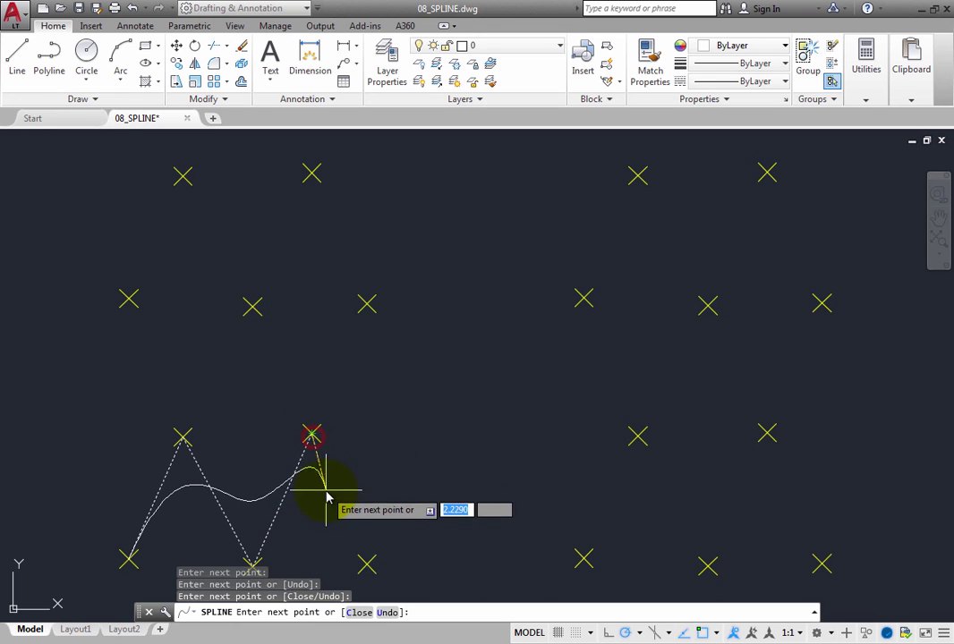
pyautogui.click(367, 563)
pyautogui.press('Return')
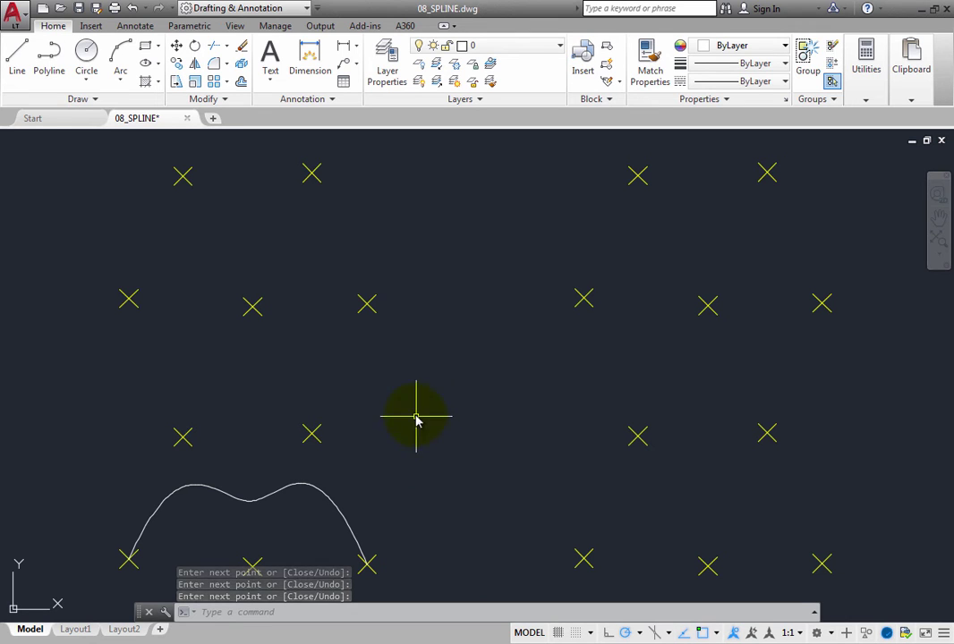
# - Draw a CV spline on the five lower-right node markers and close it into a bean-shaped loop
pyautogui.click(89, 100)
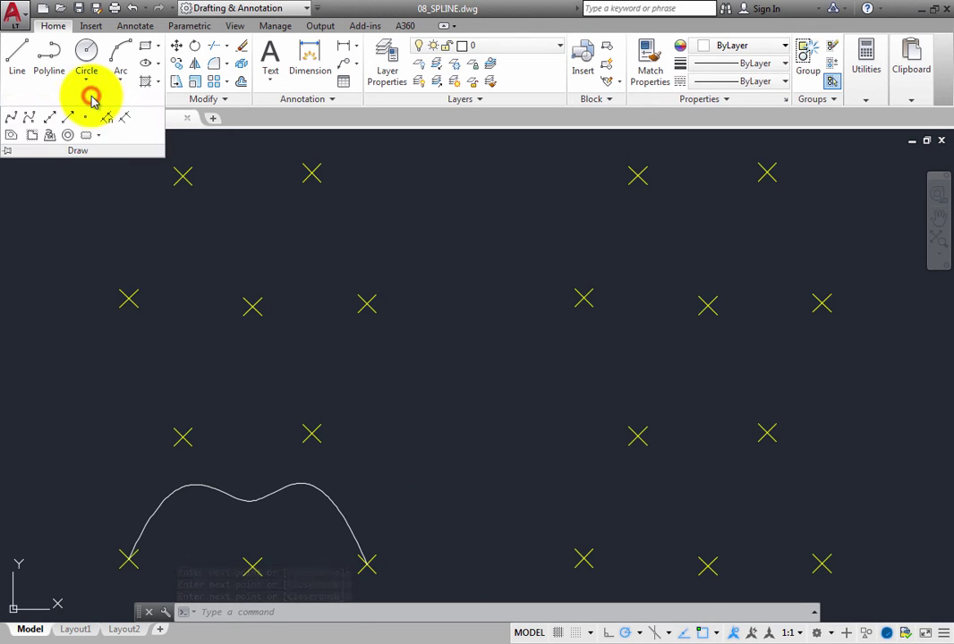
pyautogui.click(29, 116)
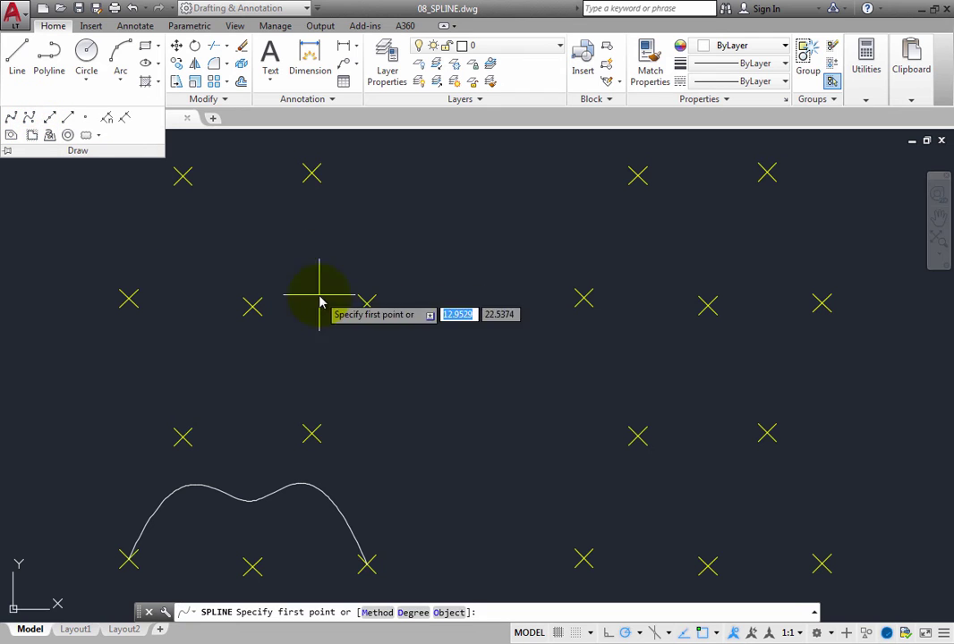
pyautogui.click(582, 560)
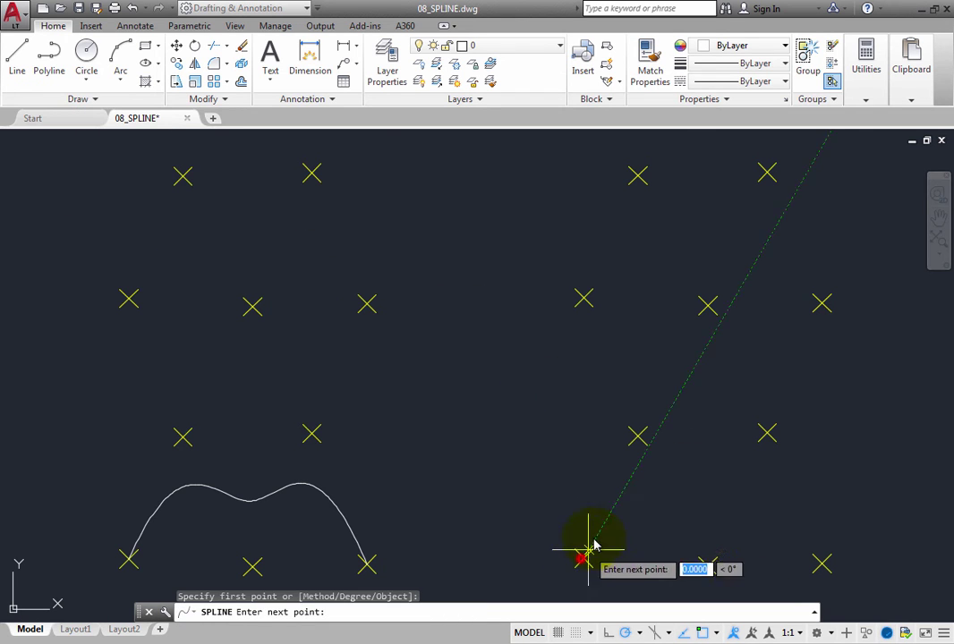
pyautogui.click(638, 437)
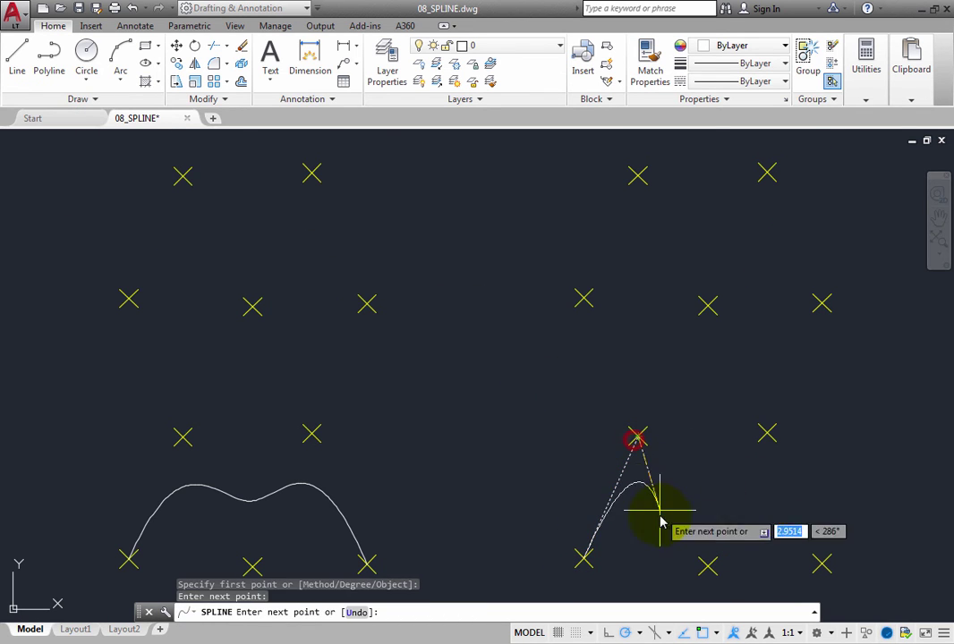
pyautogui.click(707, 566)
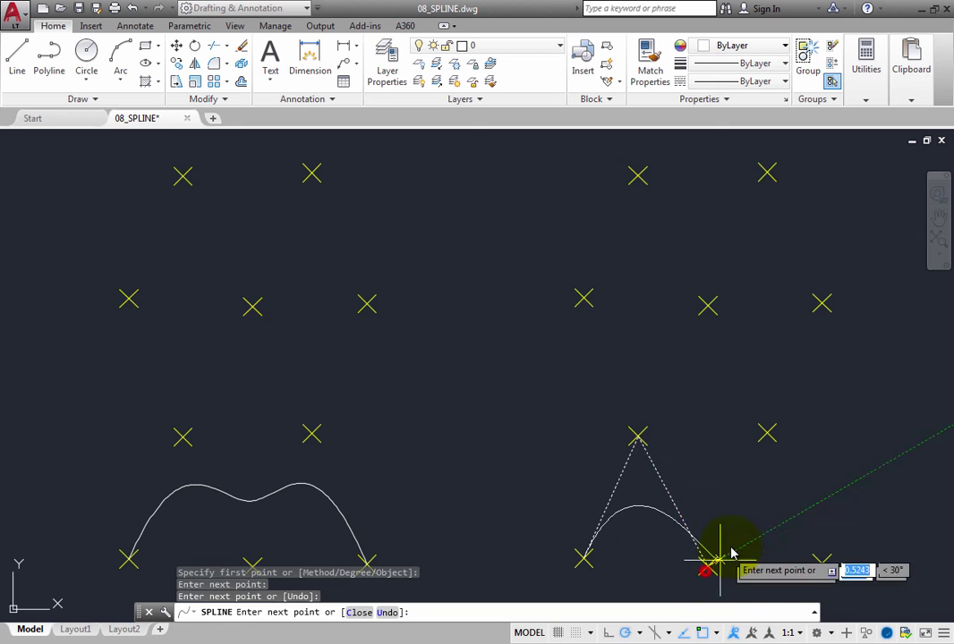
pyautogui.click(766, 434)
pyautogui.click(821, 563)
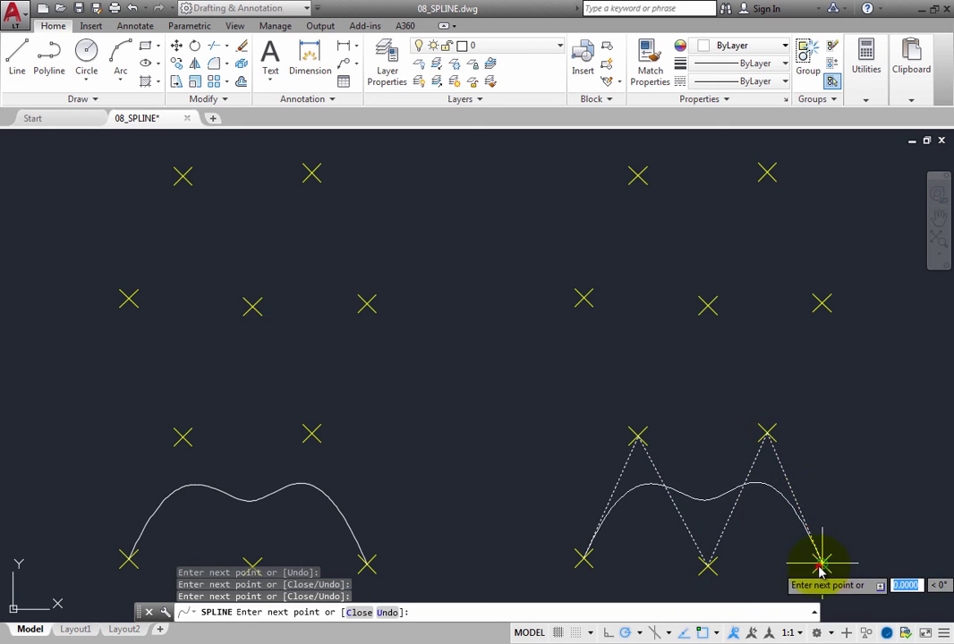
pyautogui.rightClick(824, 477)
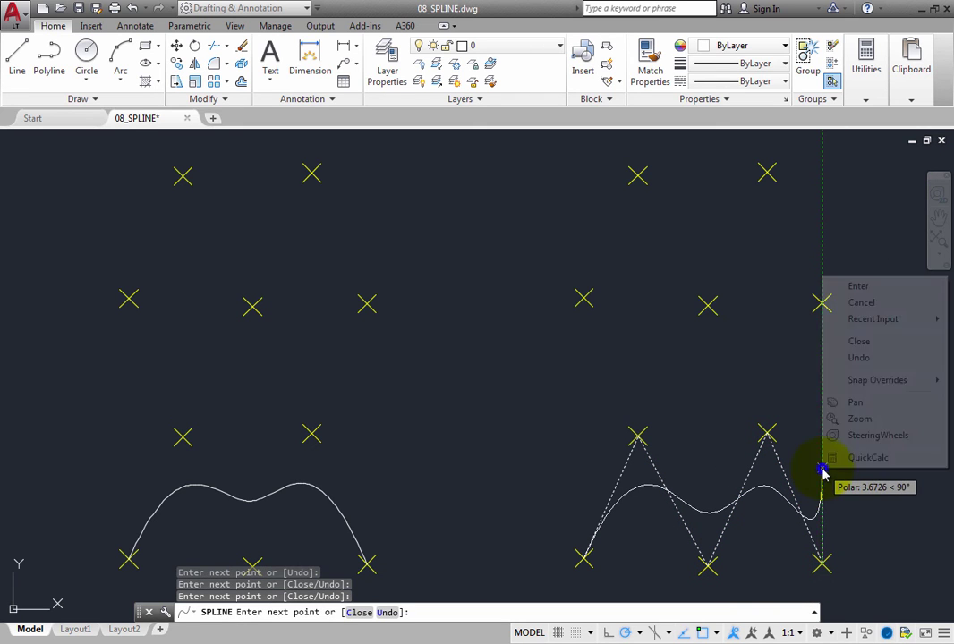
pyautogui.click(858, 343)
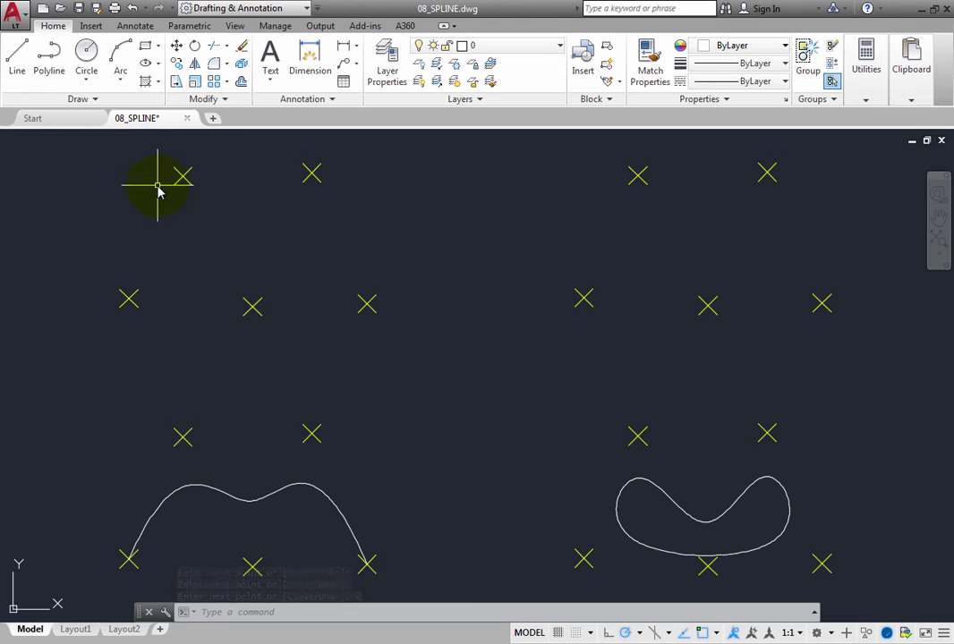
# - Start a Spline Fit command and open its Knots option for Chord parameterization
pyautogui.click(96, 98)
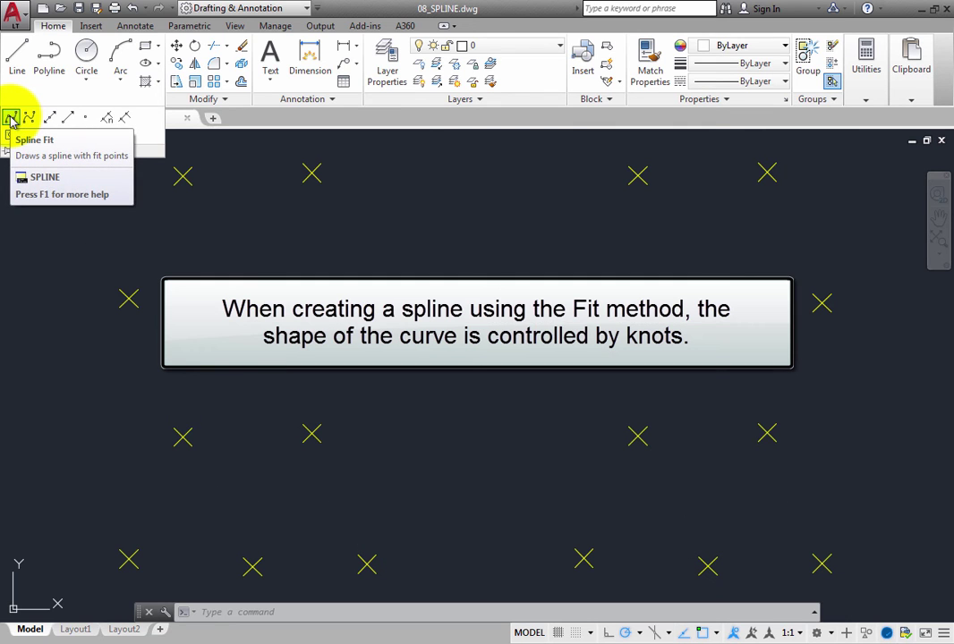
pyautogui.click(10, 118)
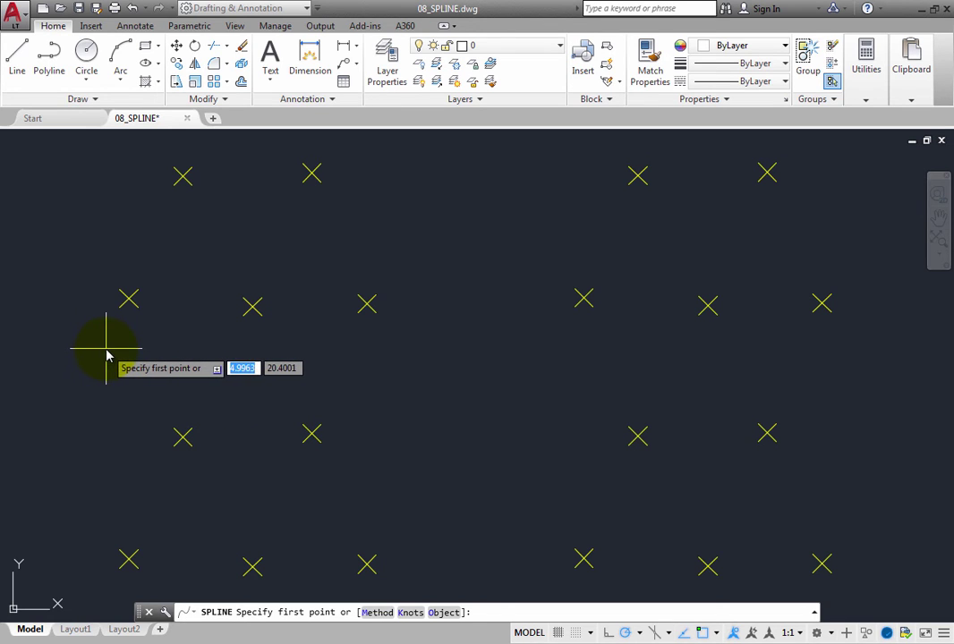
pyautogui.rightClick(173, 356)
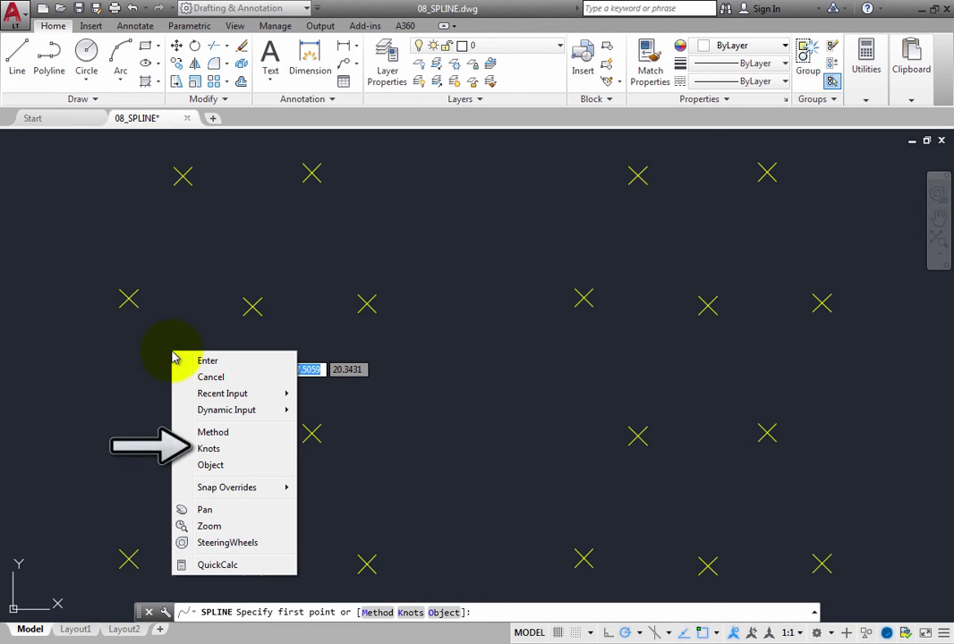
pyautogui.click(230, 450)
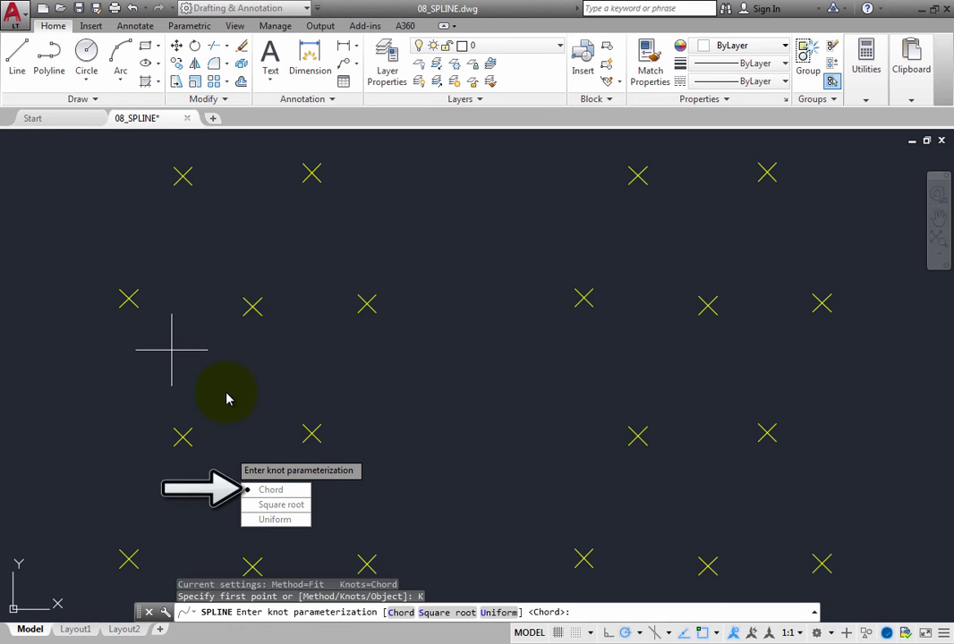
# - Keep Chord knots and pass an open wavy spline through the five lower-left node markers
pyautogui.click(276, 490)
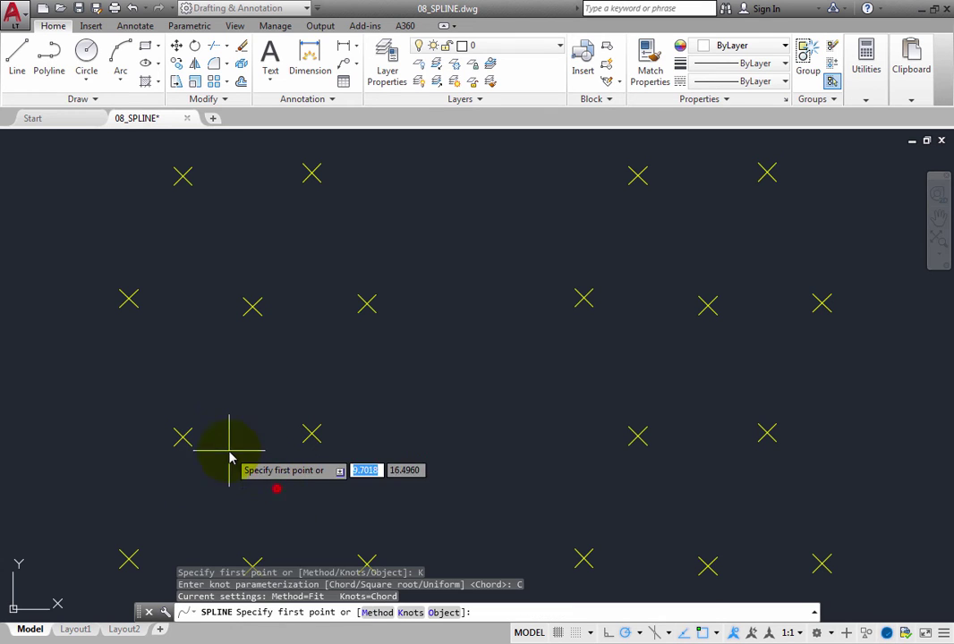
pyautogui.click(129, 559)
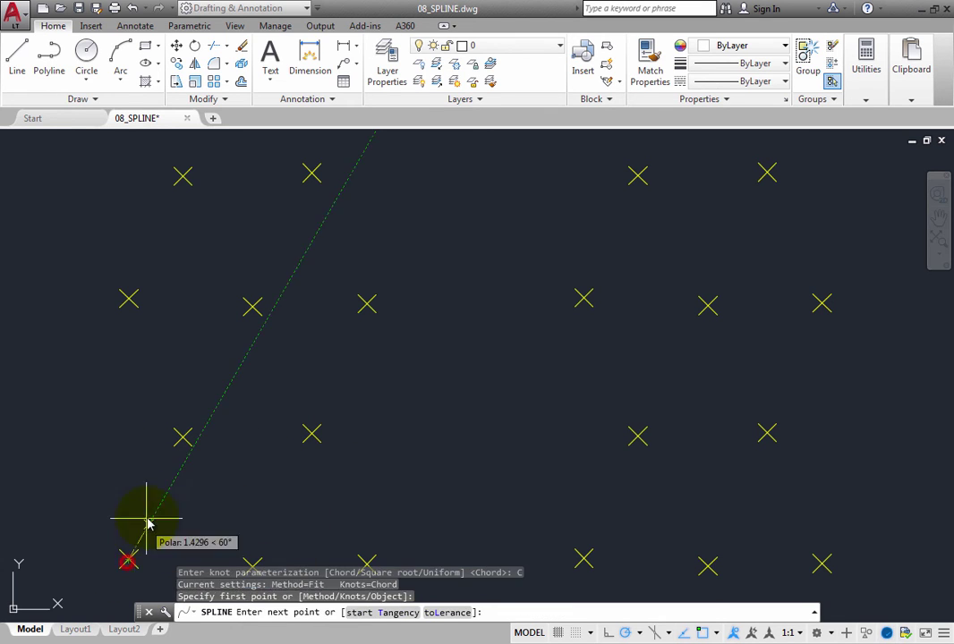
pyautogui.click(182, 436)
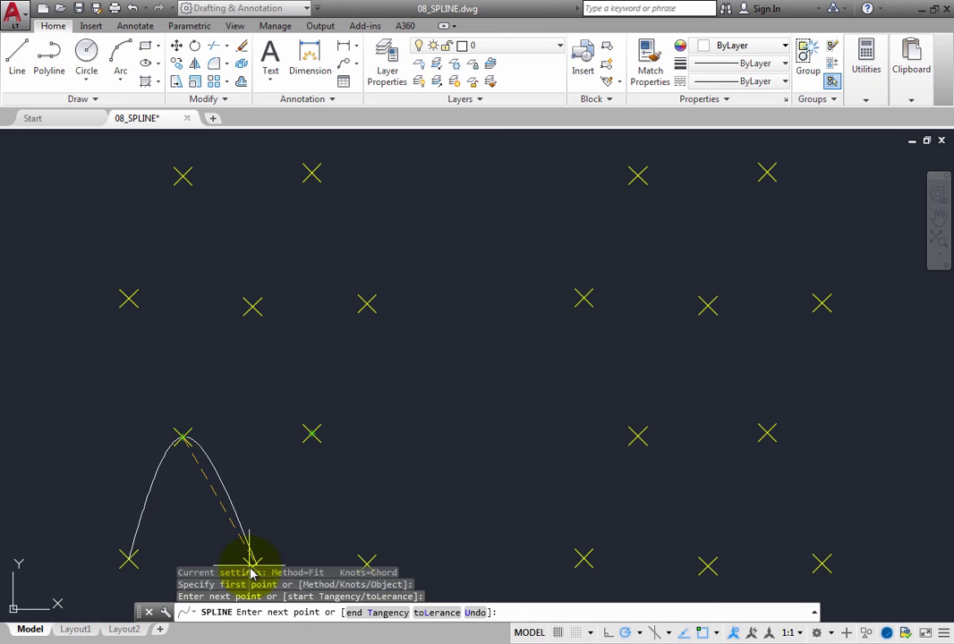
pyautogui.moveTo(247, 569); pyautogui.dragTo(247, 537, button='middle')
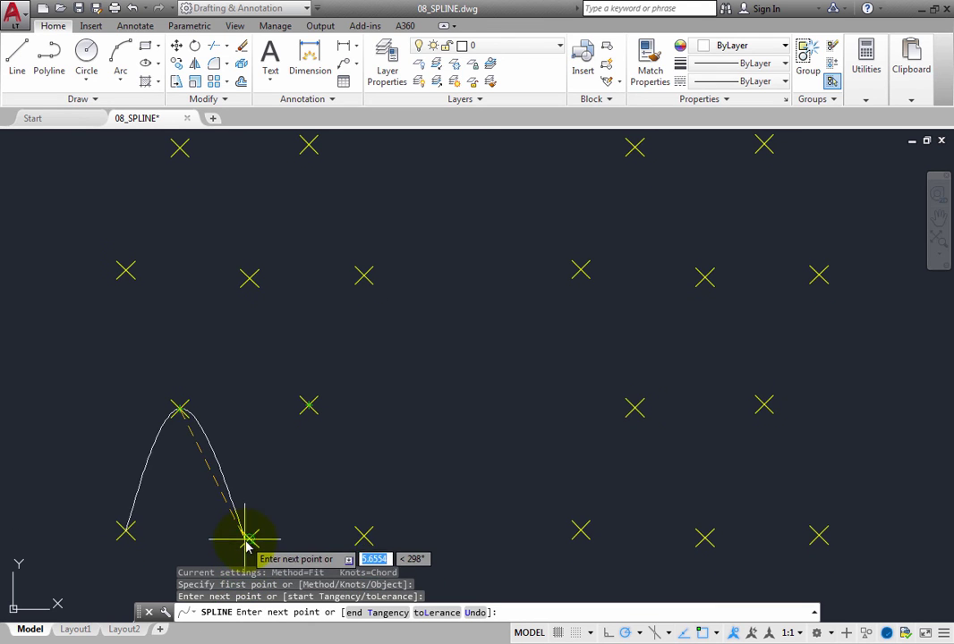
pyautogui.click(248, 538)
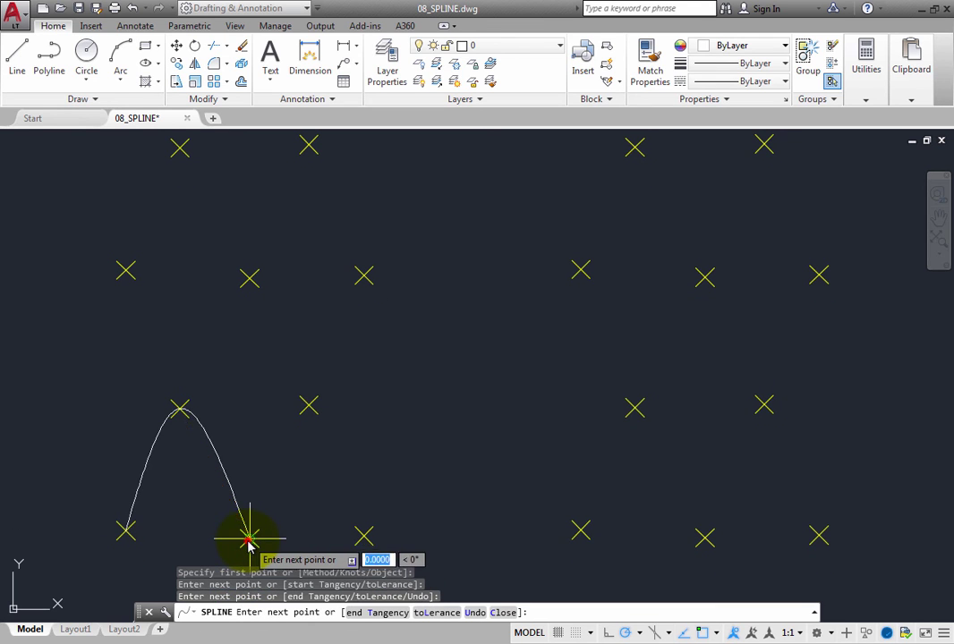
pyautogui.click(310, 408)
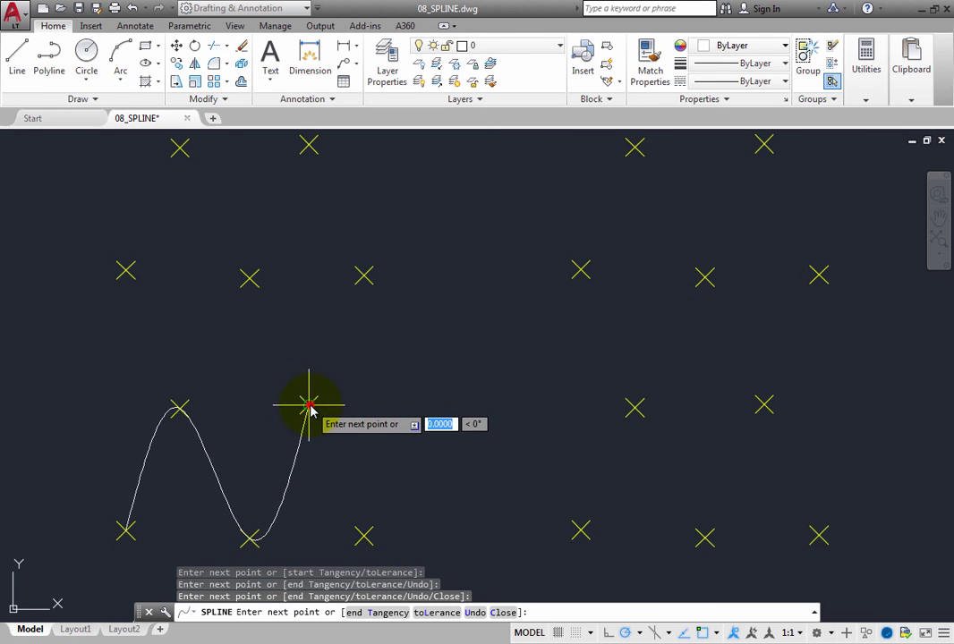
pyautogui.click(363, 537)
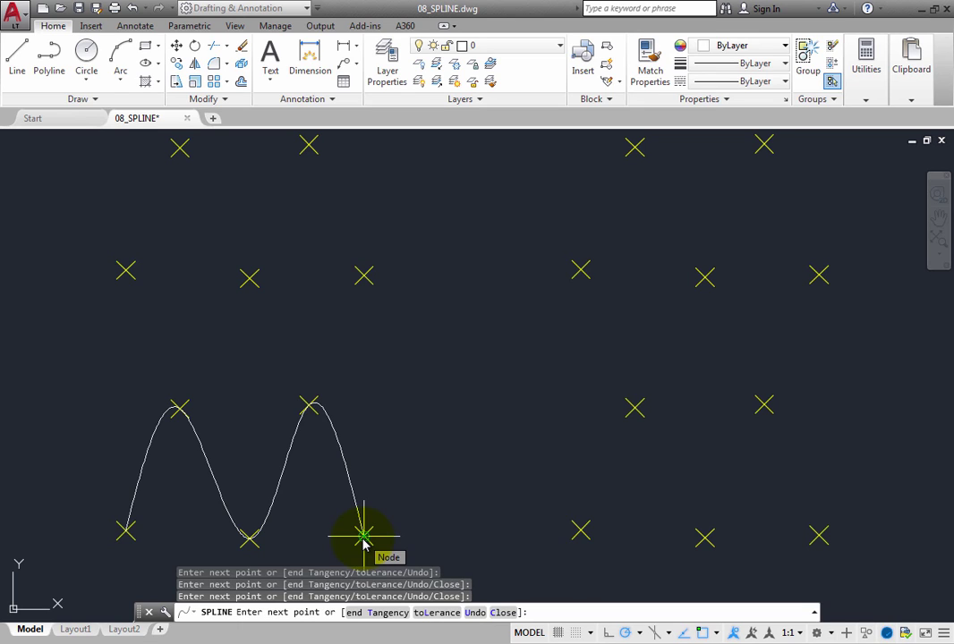
pyautogui.press('Return')
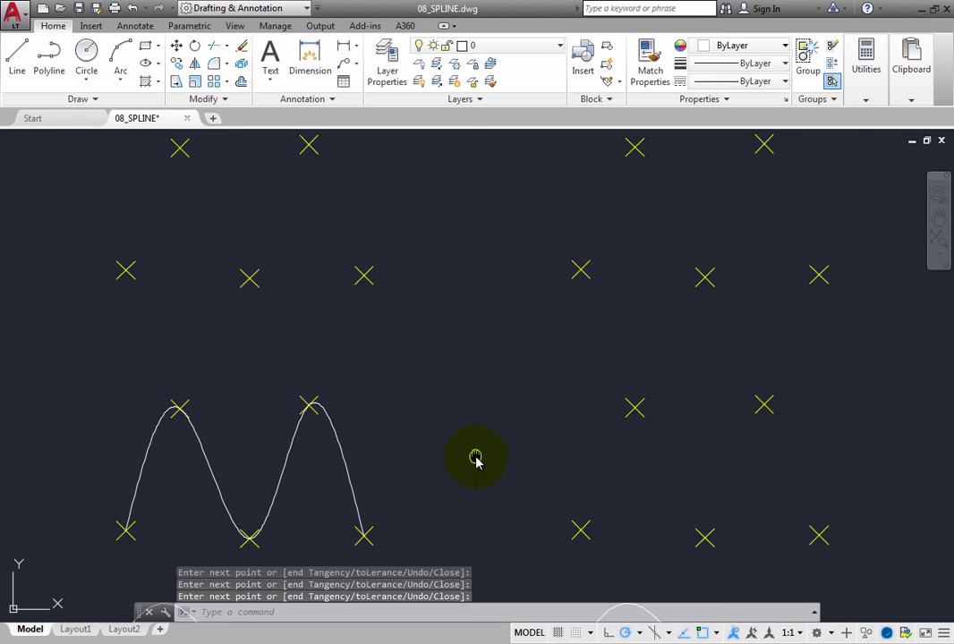
# - Start a fit-point spline on the first lower-right marker with fit tolerance 1
pyautogui.moveTo(475, 458); pyautogui.dragTo(477, 472, button='middle')
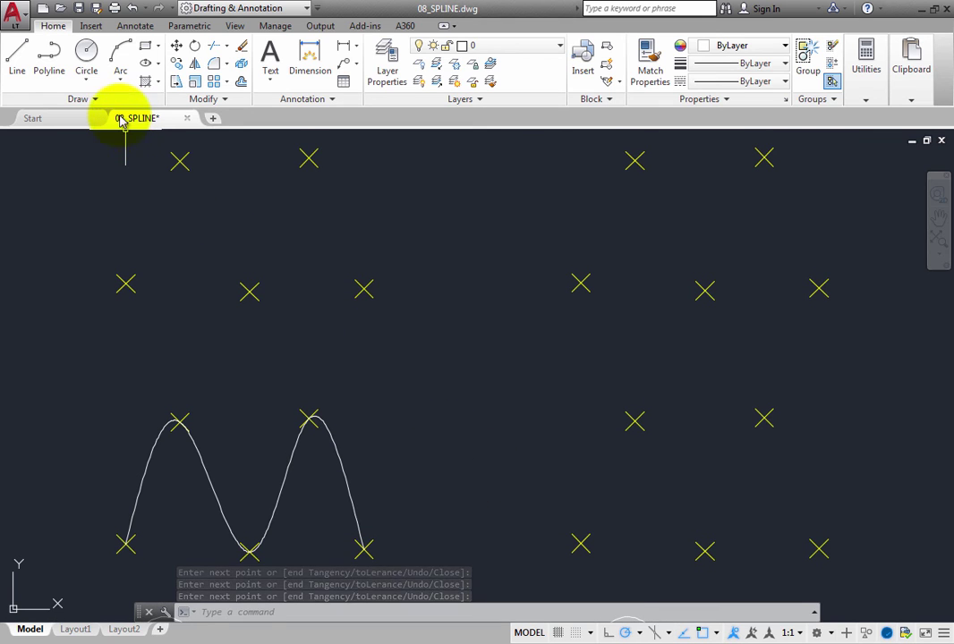
pyautogui.click(94, 99)
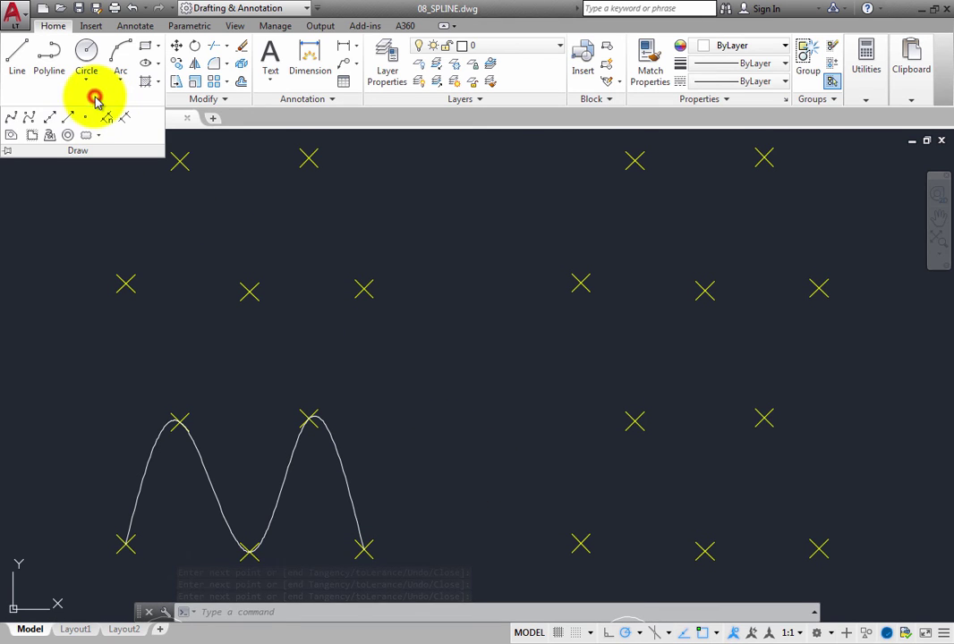
pyautogui.click(28, 119)
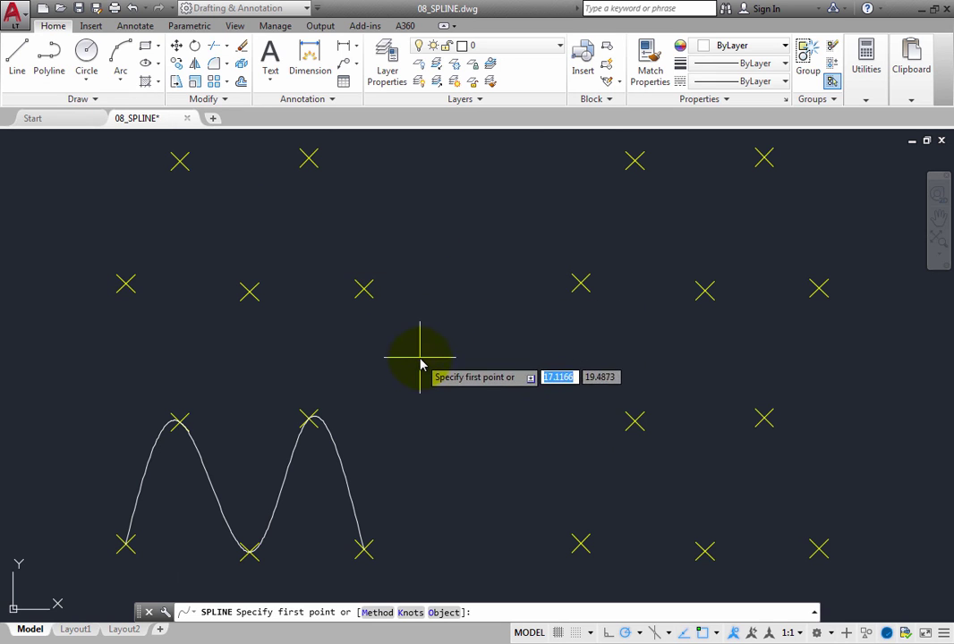
pyautogui.click(577, 544)
pyautogui.rightClick(527, 356)
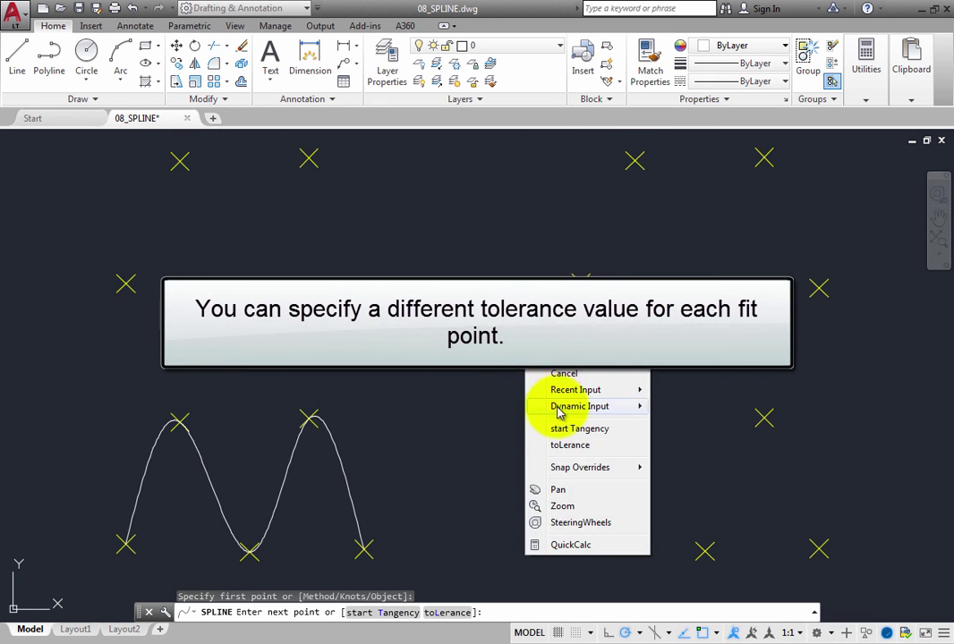
pyautogui.click(556, 444)
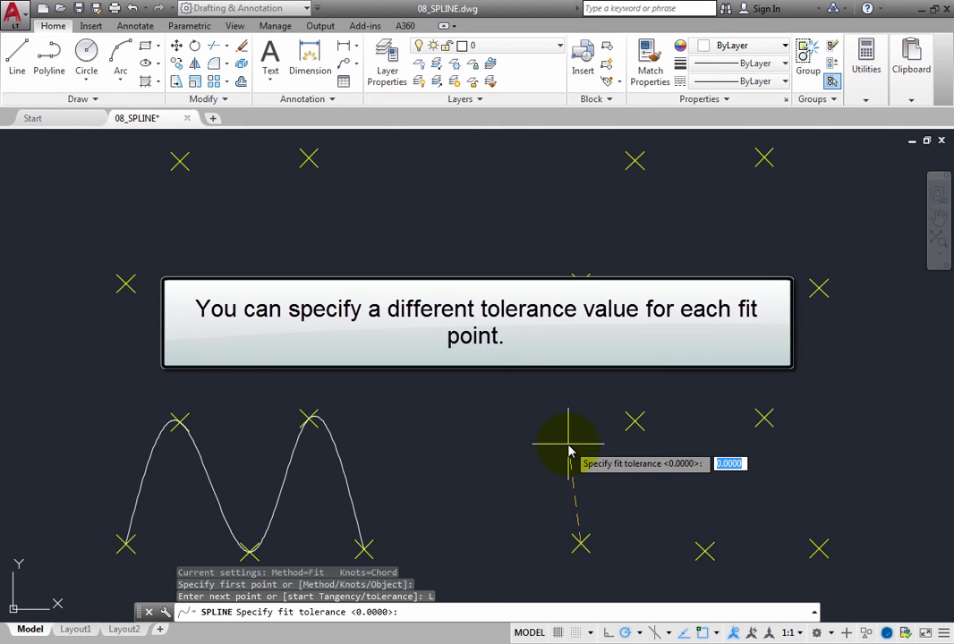
pyautogui.write('1')
pyautogui.press('Return')
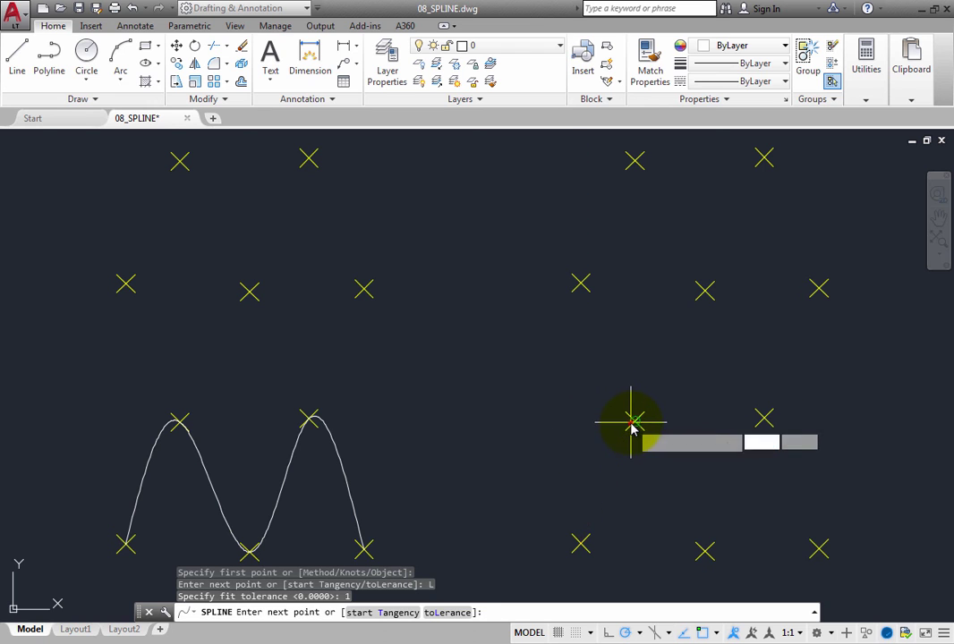
# - Add fit points near the remaining four lower-right markers and finish the spline
pyautogui.click(634, 420)
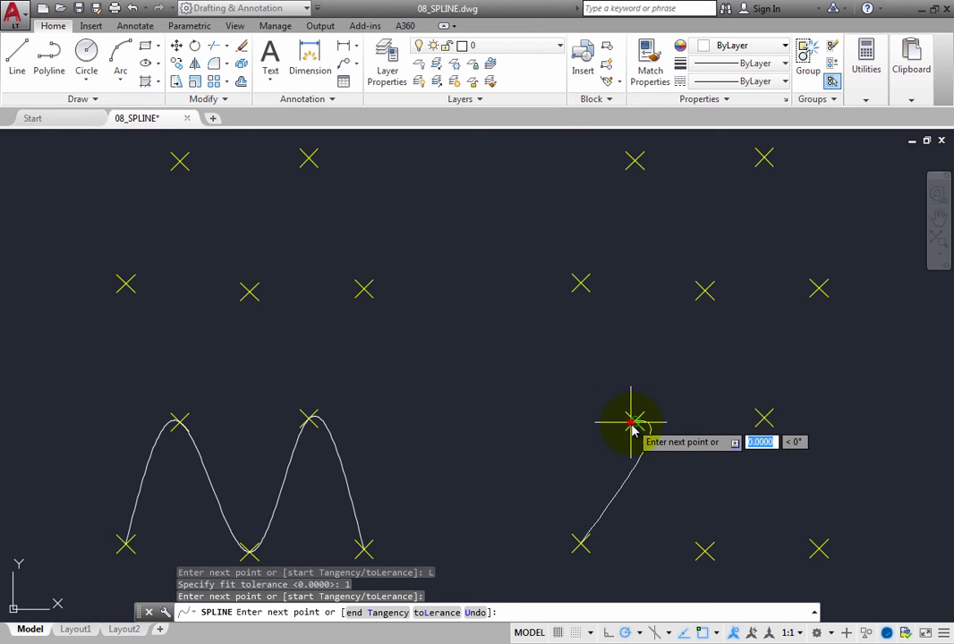
pyautogui.click(705, 547)
pyautogui.click(763, 418)
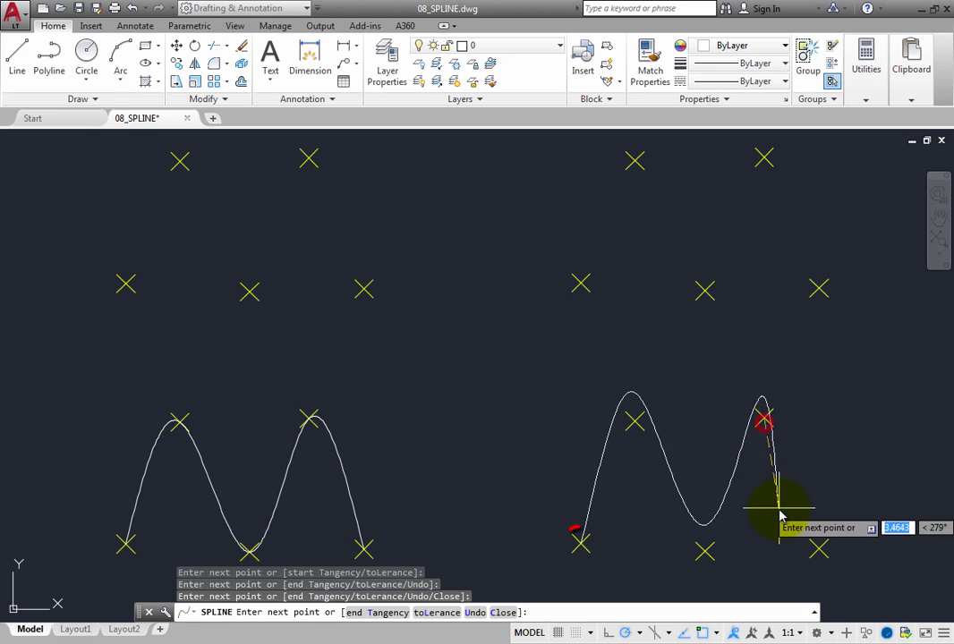
pyautogui.click(819, 548)
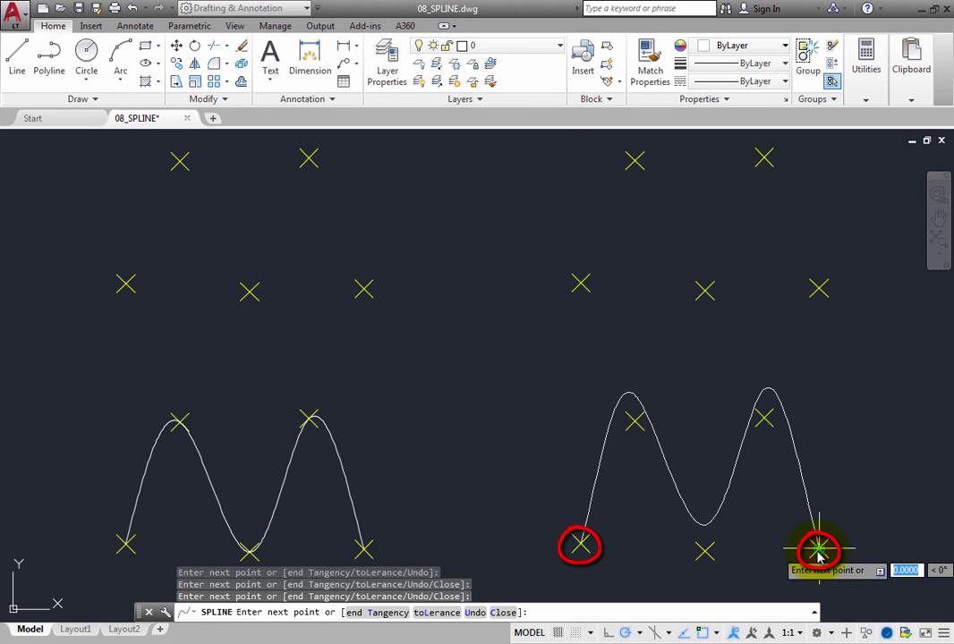
pyautogui.press('Return')
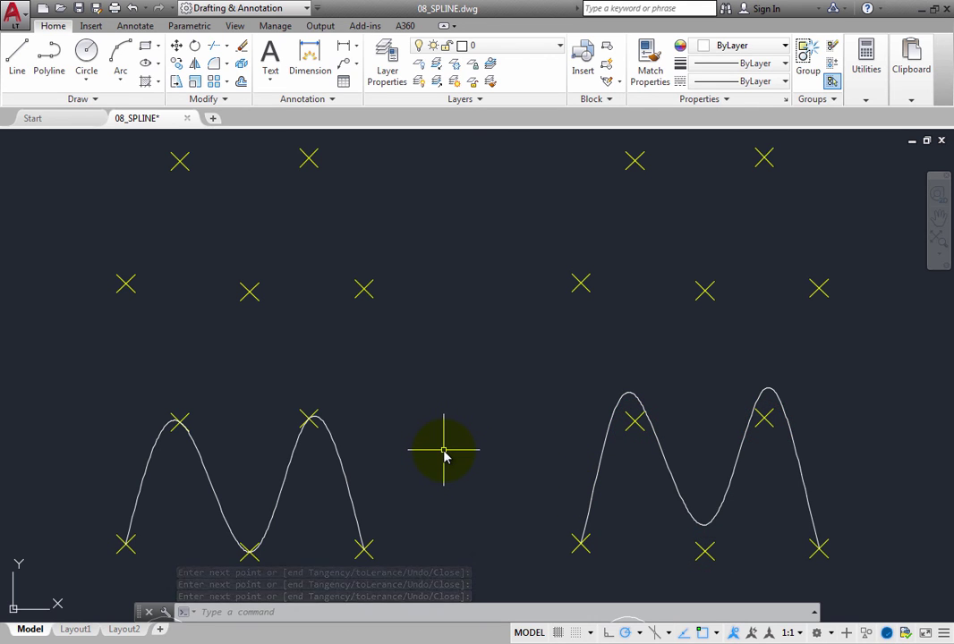
# - Draw a fit-point spline through the five upper-left node markers and close it into a loop
pyautogui.click(90, 97)
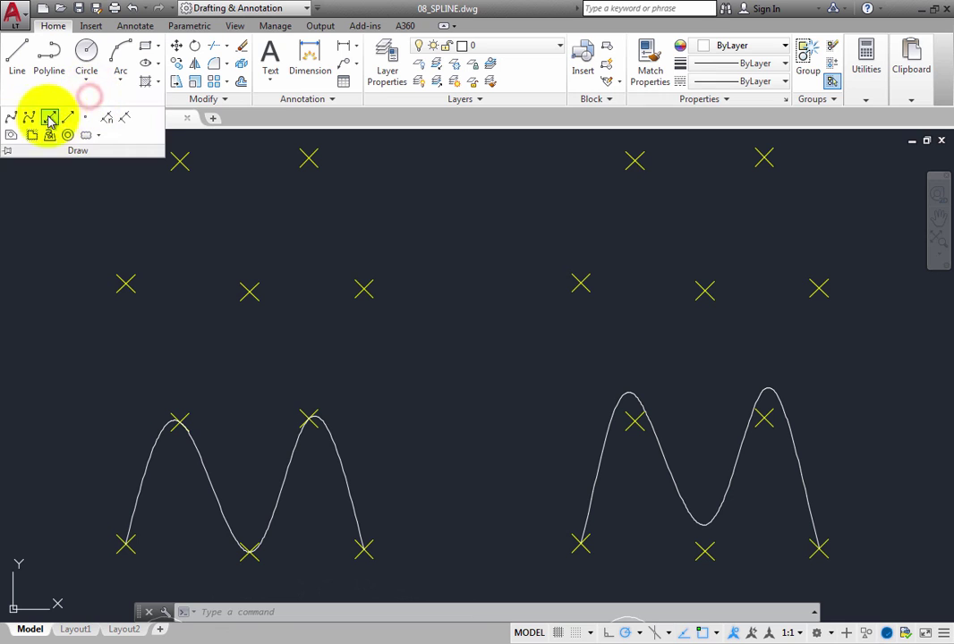
pyautogui.click(11, 116)
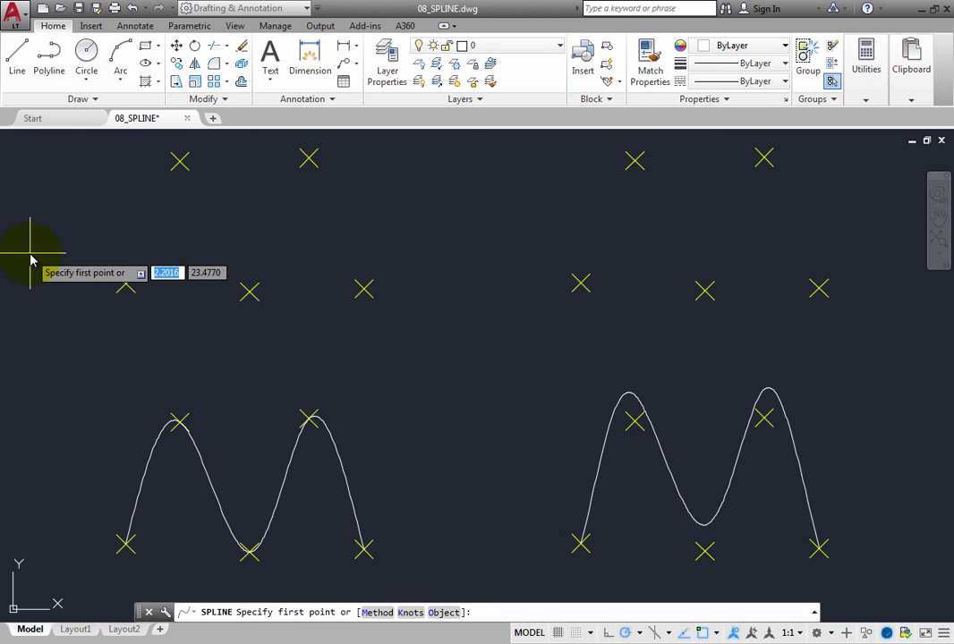
pyautogui.click(126, 286)
pyautogui.click(179, 161)
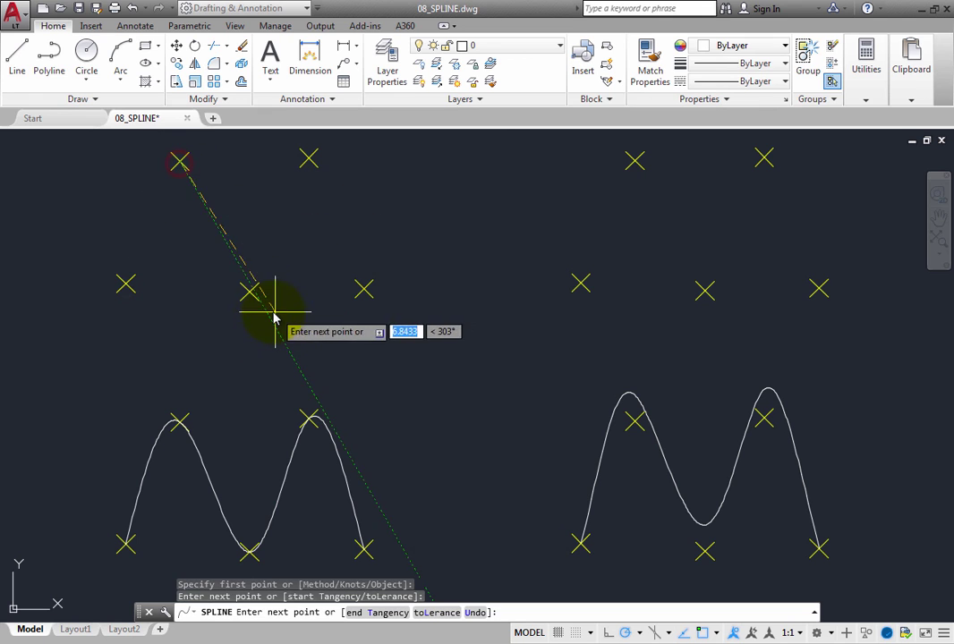
pyautogui.click(249, 292)
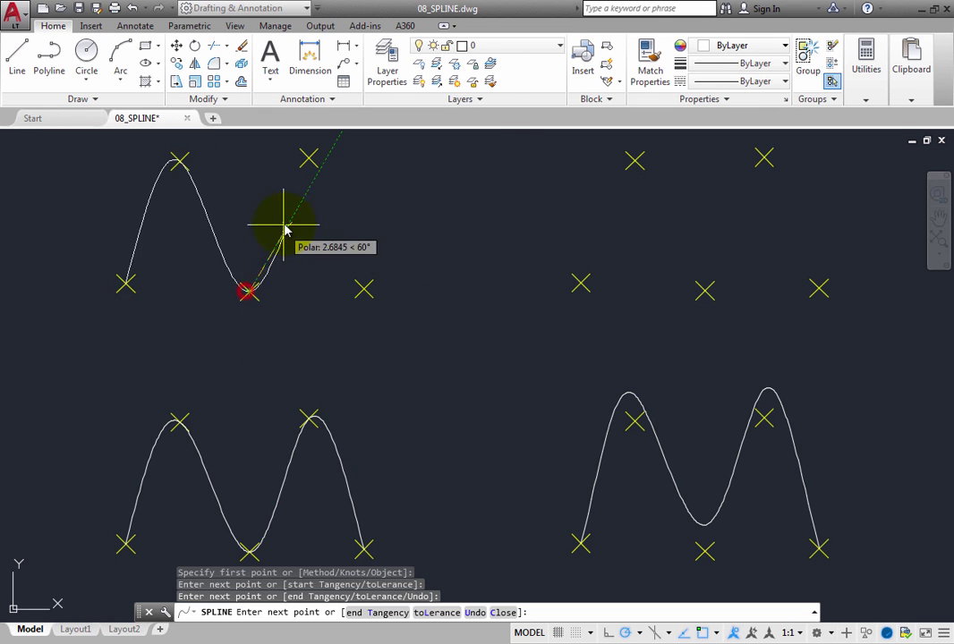
pyautogui.click(308, 162)
pyautogui.click(363, 288)
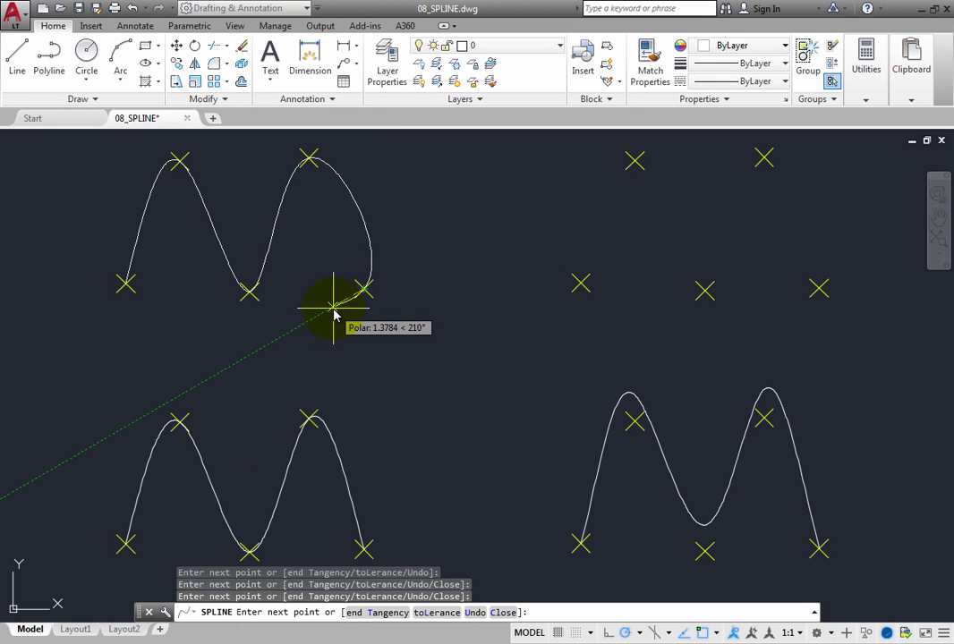
pyautogui.rightClick(333, 309)
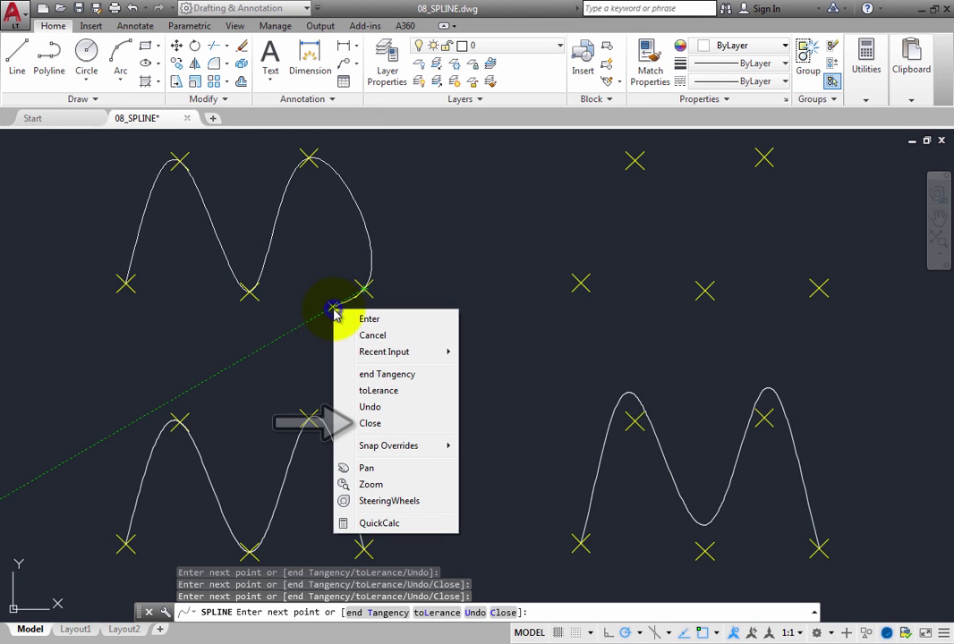
pyautogui.click(380, 425)
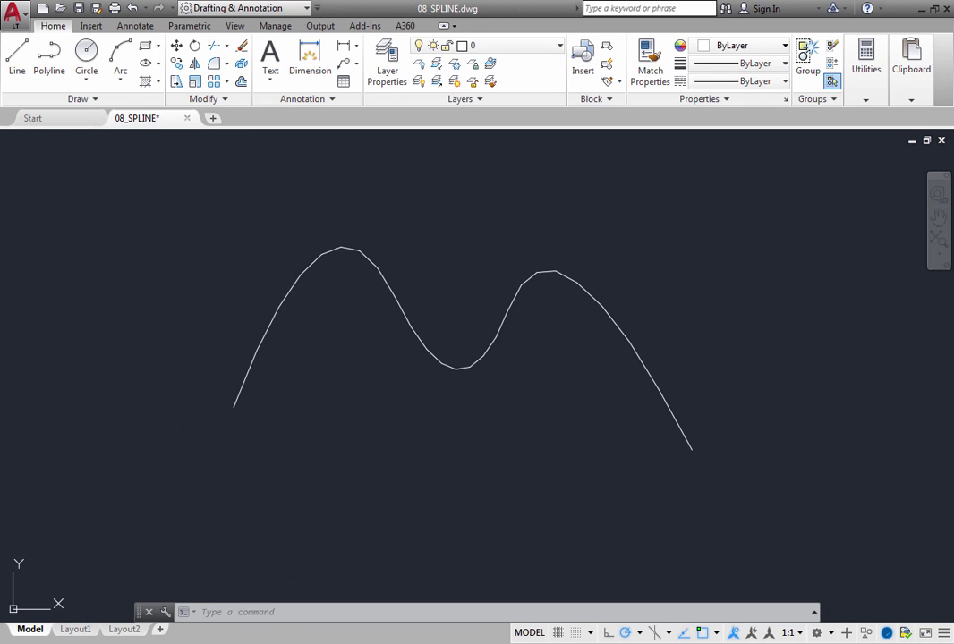
# - Use the Spline Object option to convert the faceted spline-fit polyline into a true spline
pyautogui.click(95, 99)
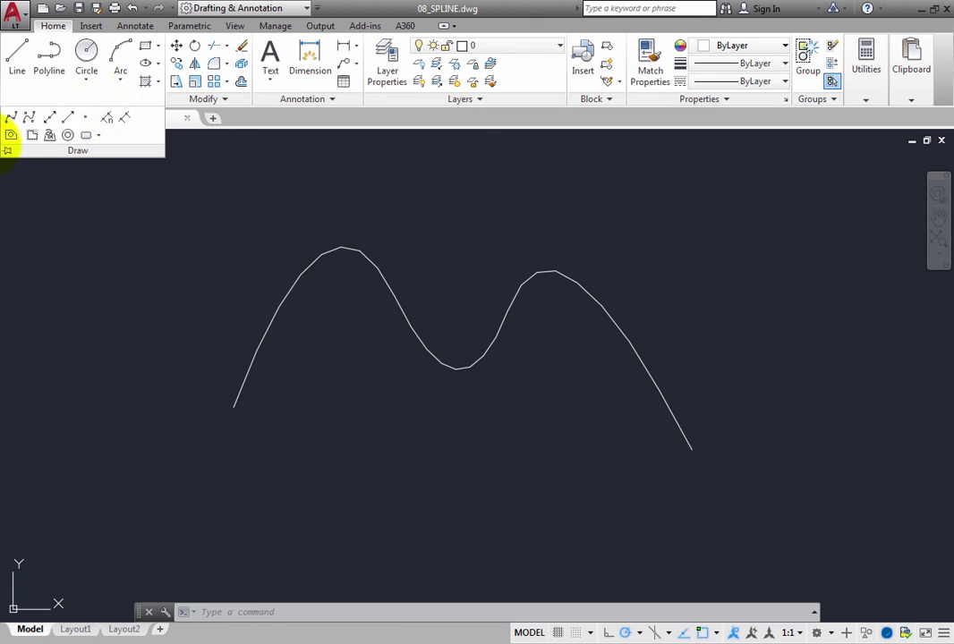
pyautogui.click(11, 119)
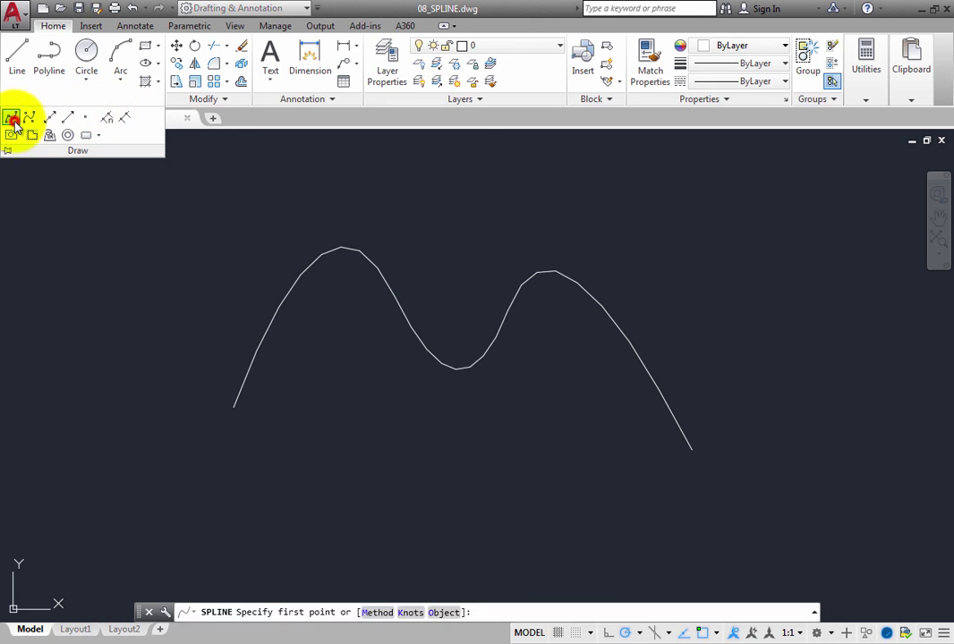
pyautogui.rightClick(113, 244)
pyautogui.click(150, 353)
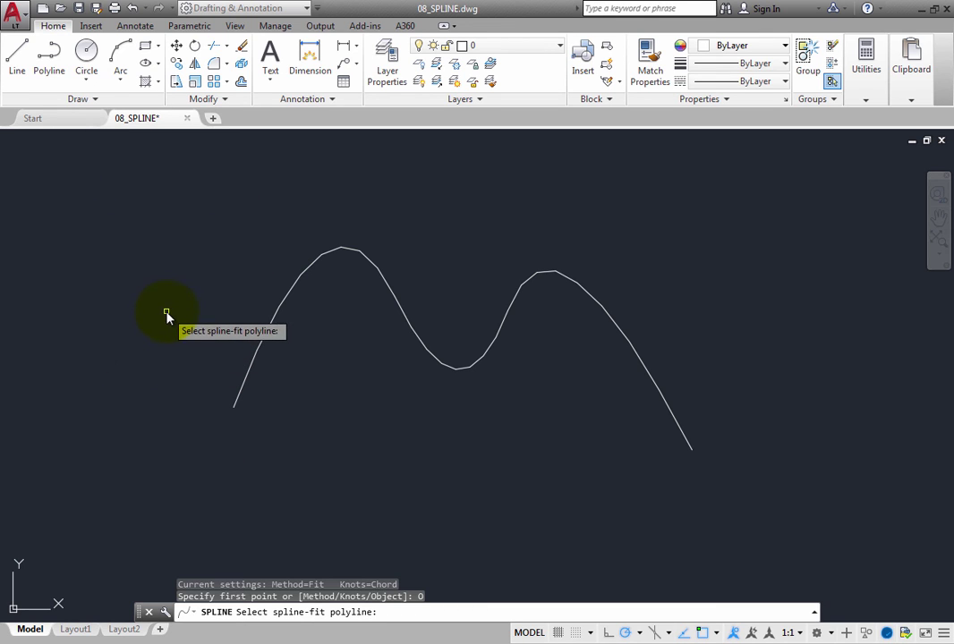
pyautogui.click(264, 337)
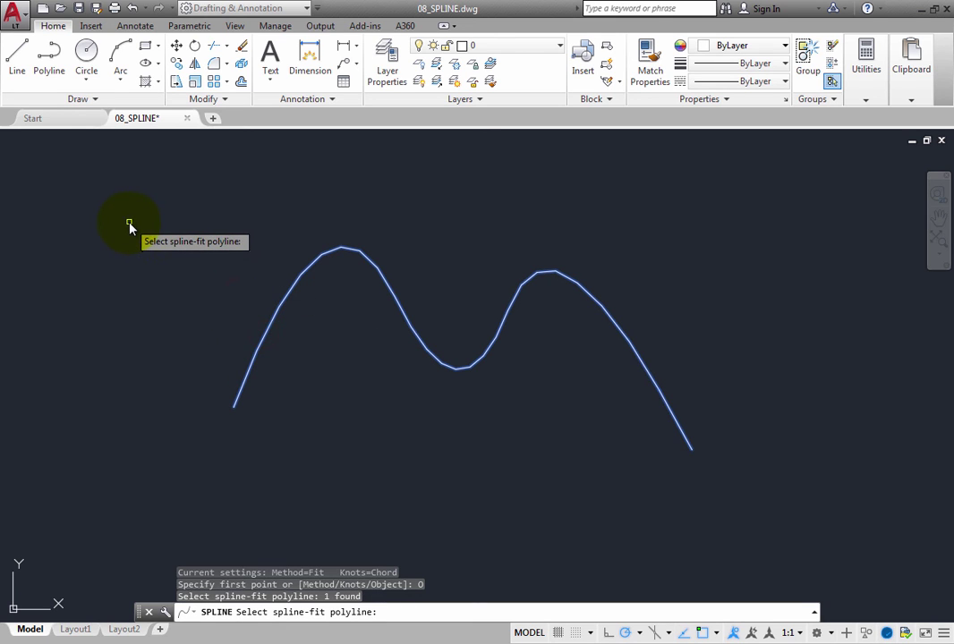
pyautogui.press('Return')
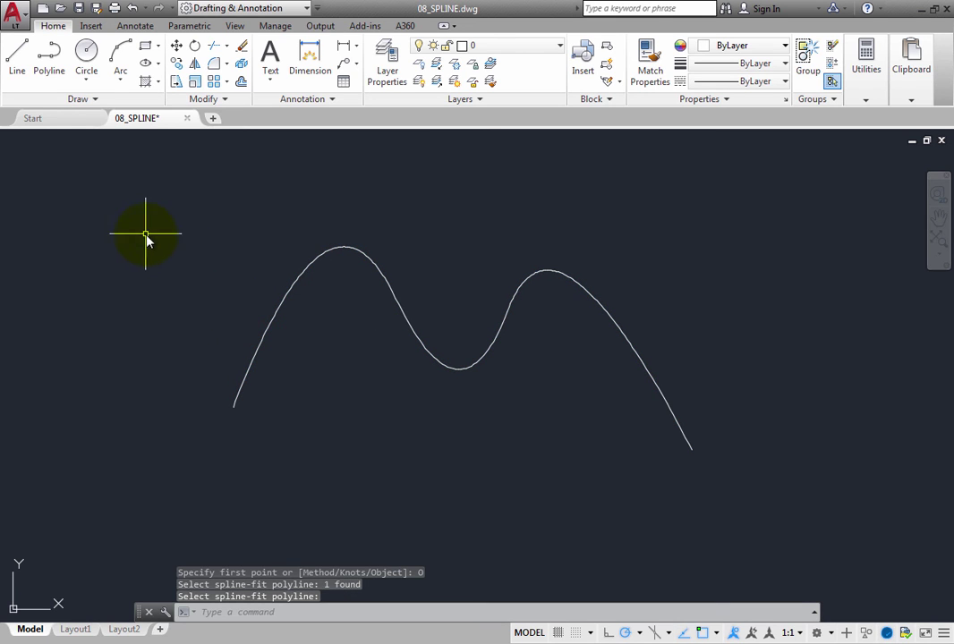
pyautogui.moveTo(266, 333)
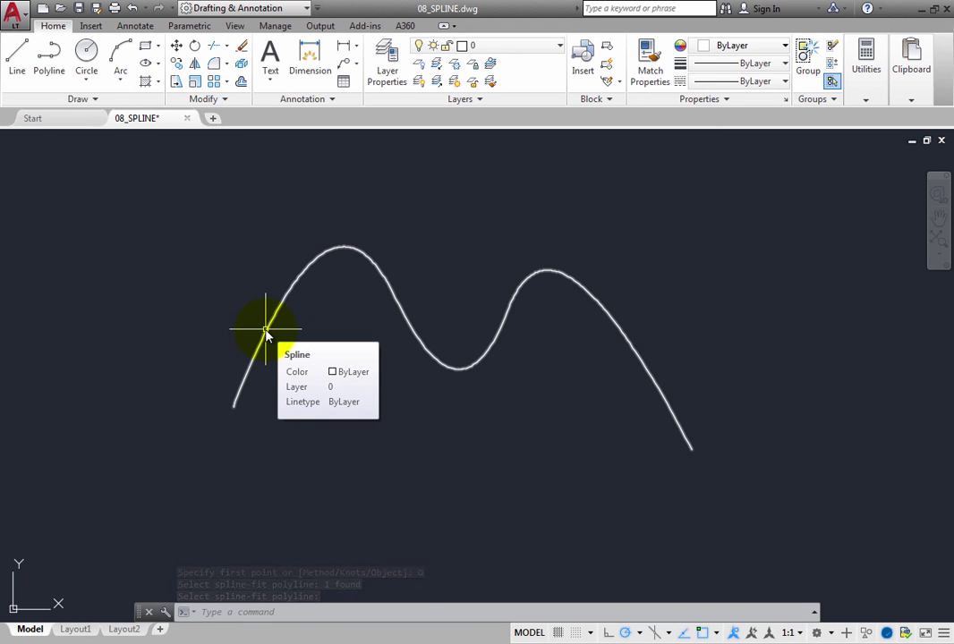